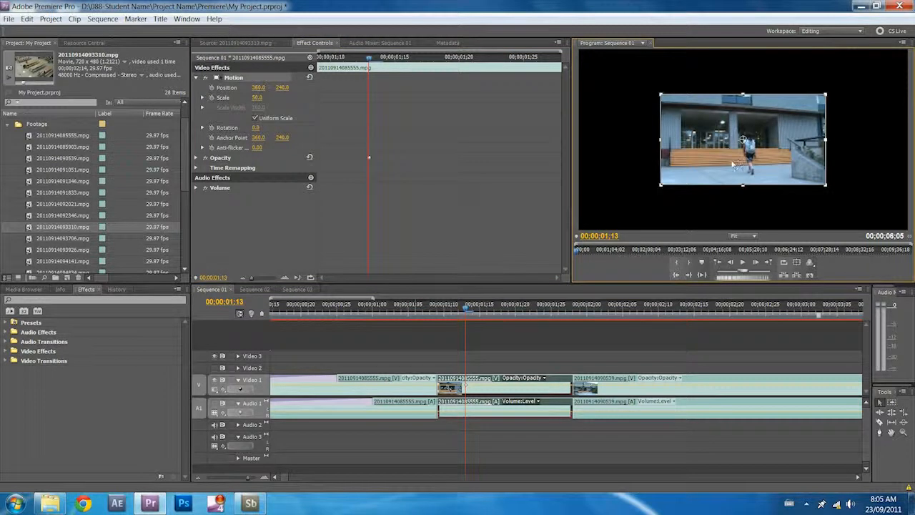
- Try moving the scaled-down clip toward the frame's upper-left corner, and undo both the move and the preceding scale change
drag(732, 164, 662, 129)
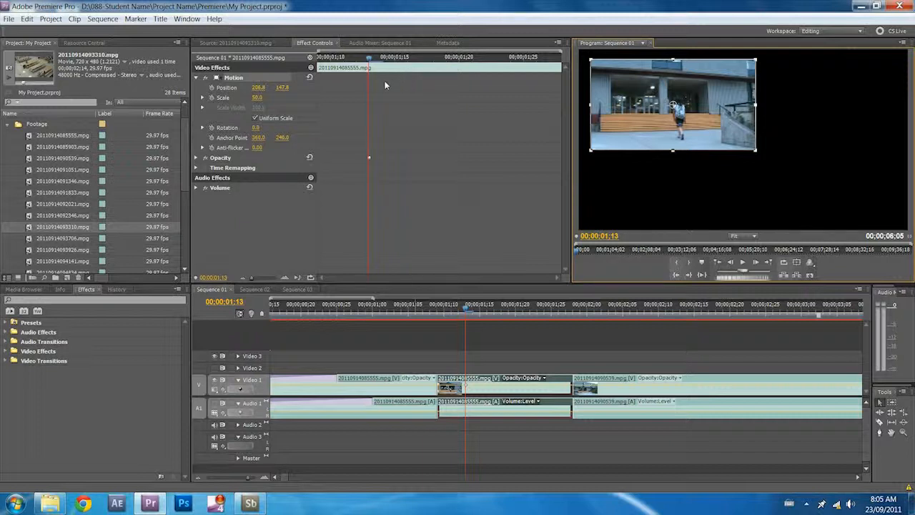
key(ctrl+z)
key(ctrl+z)
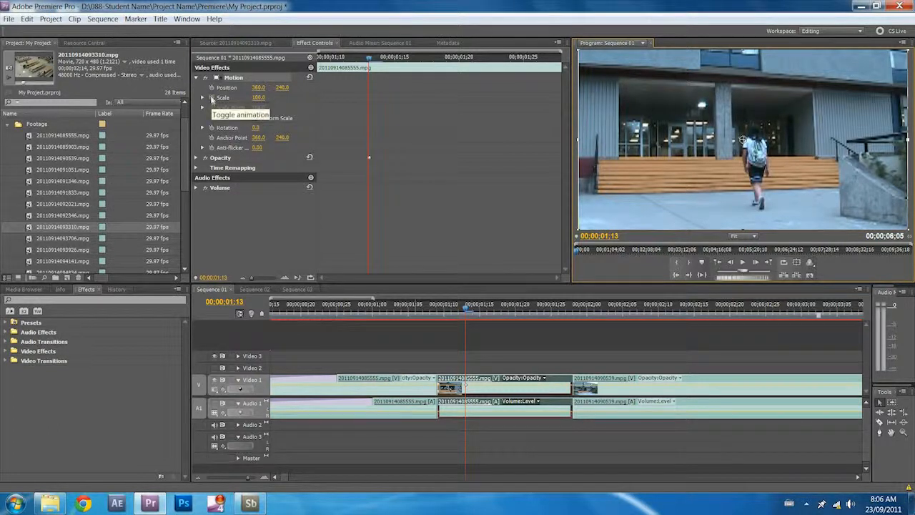
- Animate the clip's Scale with keyframes from 23 at 00;00;01;13 to 100 at 00;00;01;19
click(212, 100)
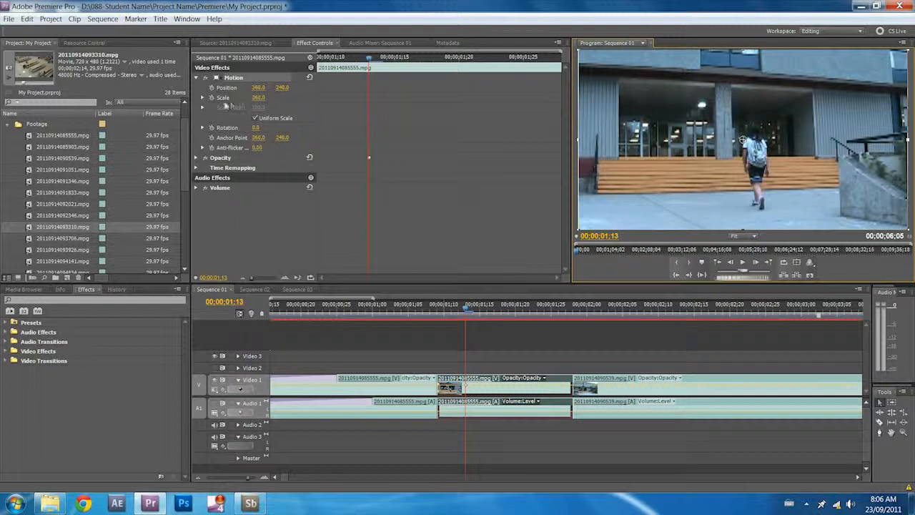
drag(259, 101, 225, 108)
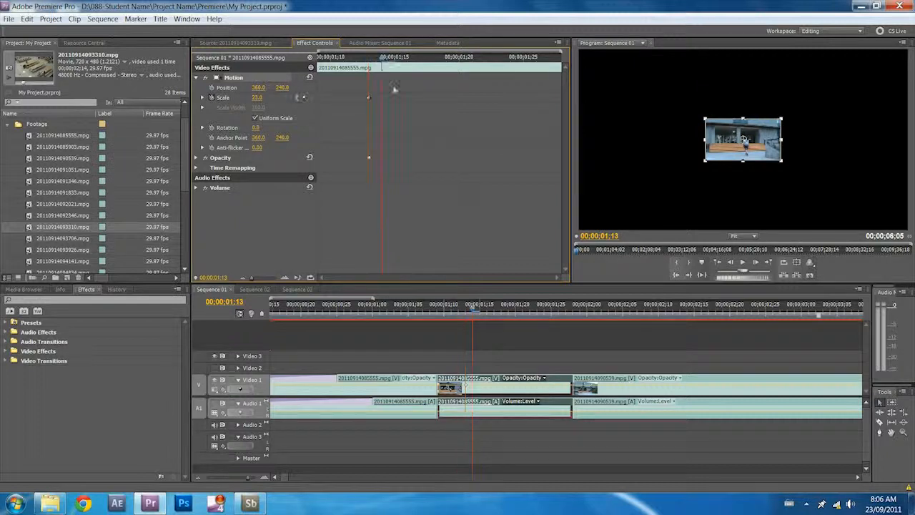
click(487, 315)
drag(488, 315, 509, 314)
click(258, 98)
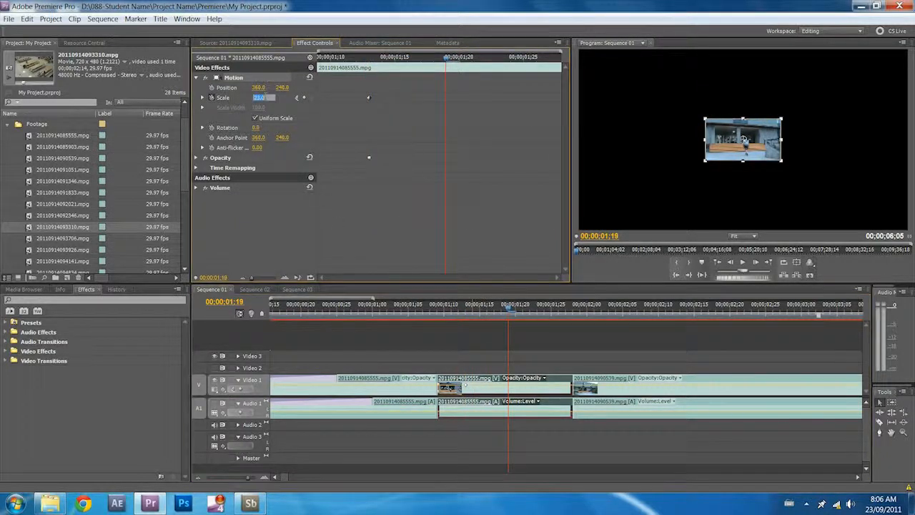
text(100)
key(Return)
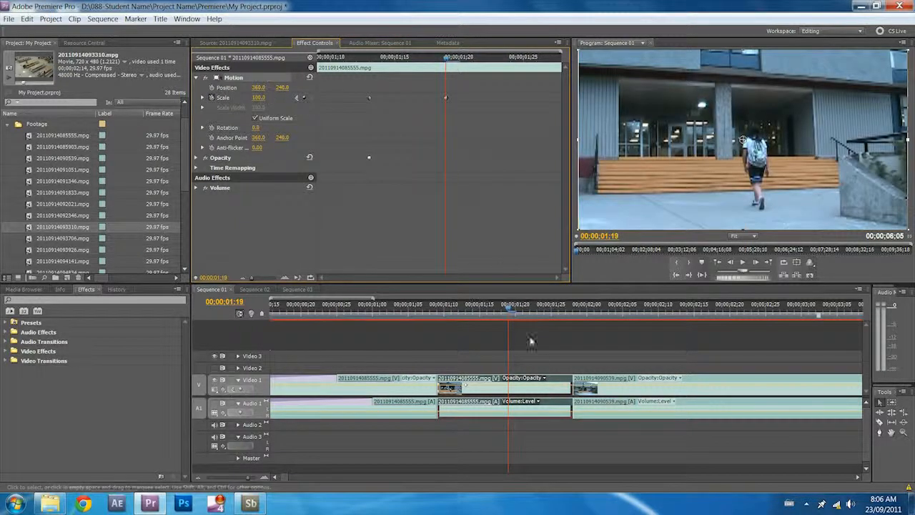
- Preview the scaling at 00;00;01;18, remove the clip's Scale keyframes and set a constant scale of 100
drag(509, 320, 502, 348)
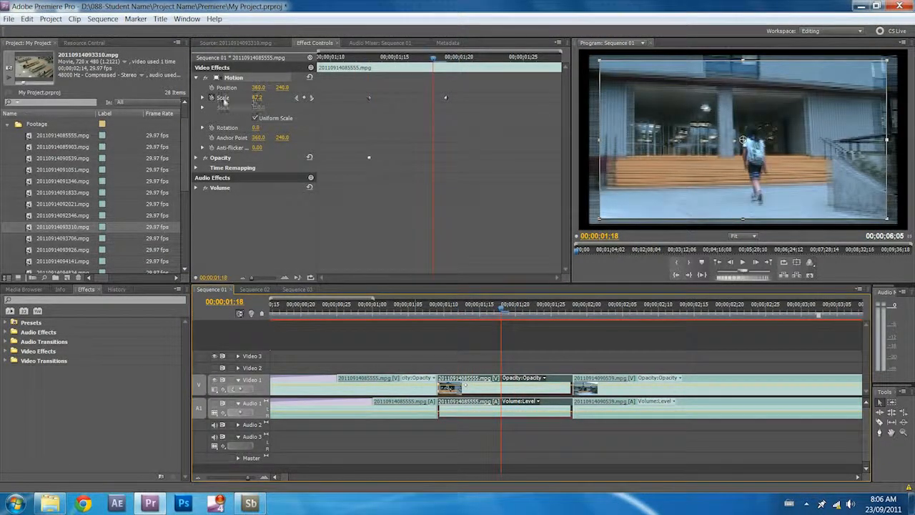
click(211, 98)
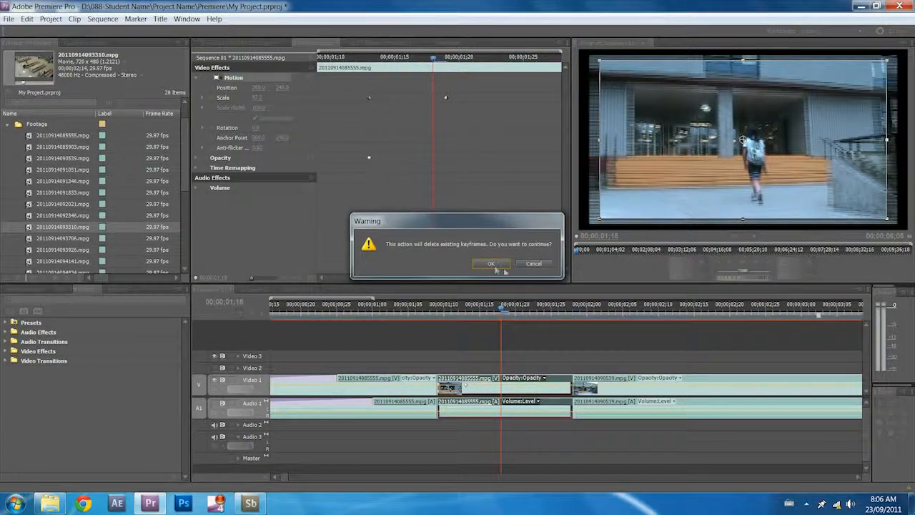
click(488, 263)
click(264, 97)
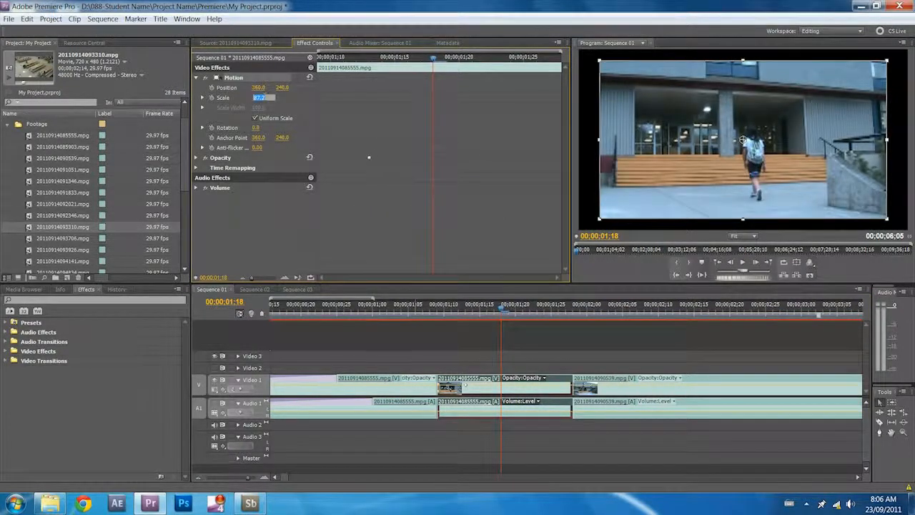
text(100)
key(Return)
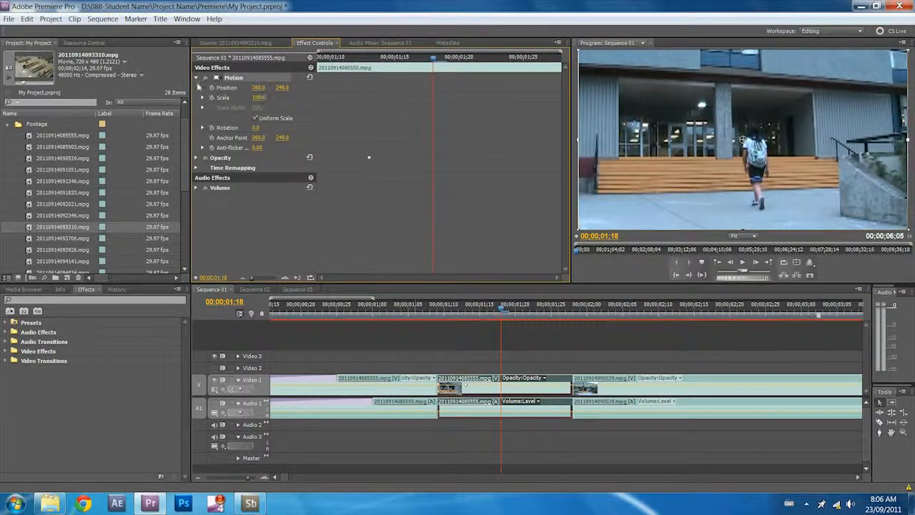
click(197, 77)
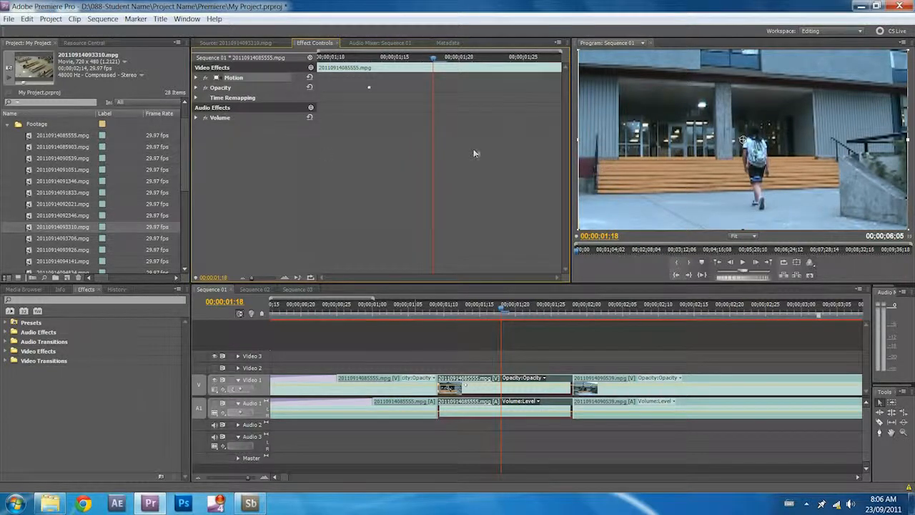
- Apply the Levels and ProcAmp adjustment effects to the selected 20110914085555.mpg clip on Video 1
click(483, 372)
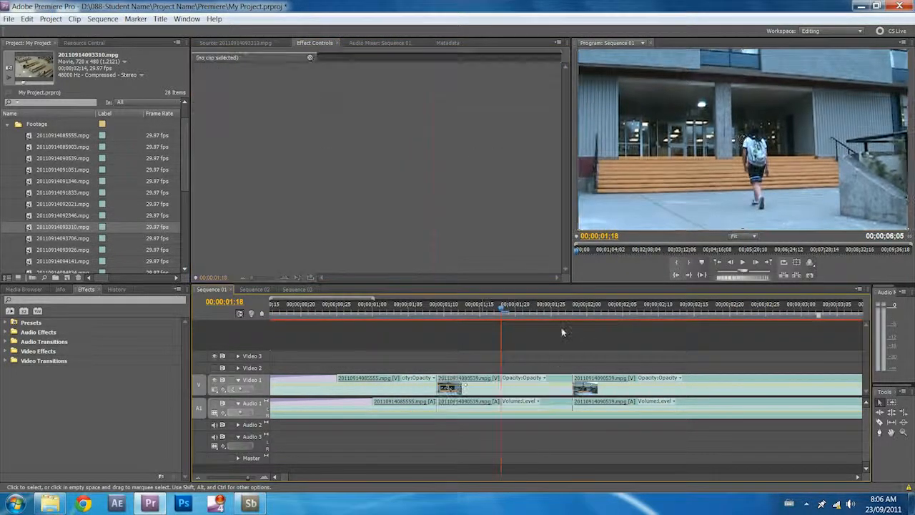
click(474, 379)
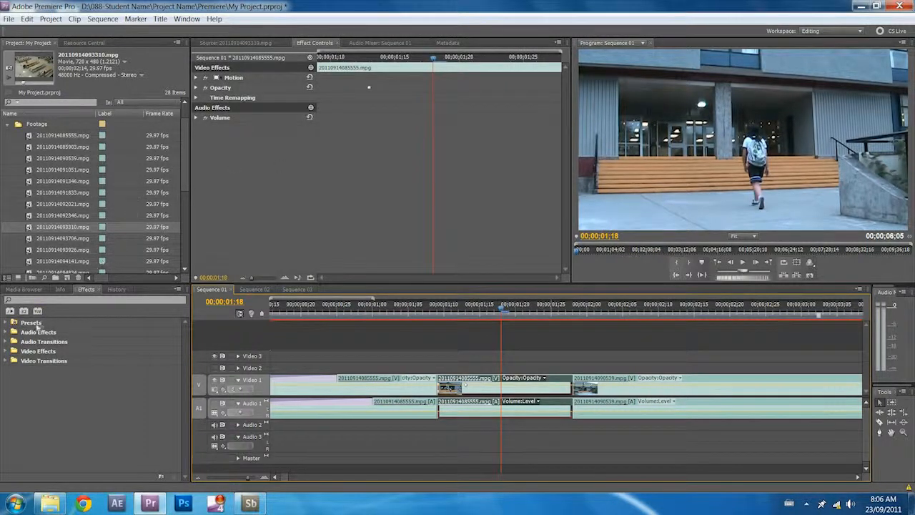
click(85, 290)
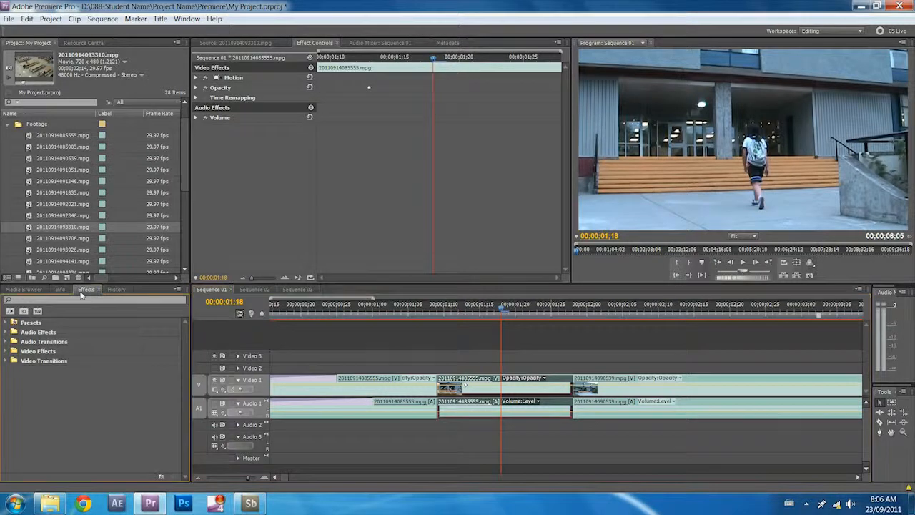
click(6, 352)
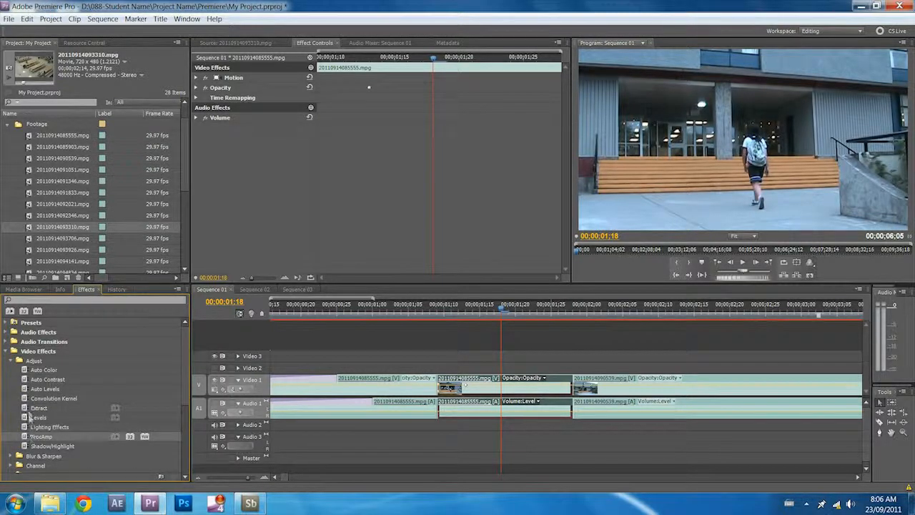
drag(27, 417, 493, 383)
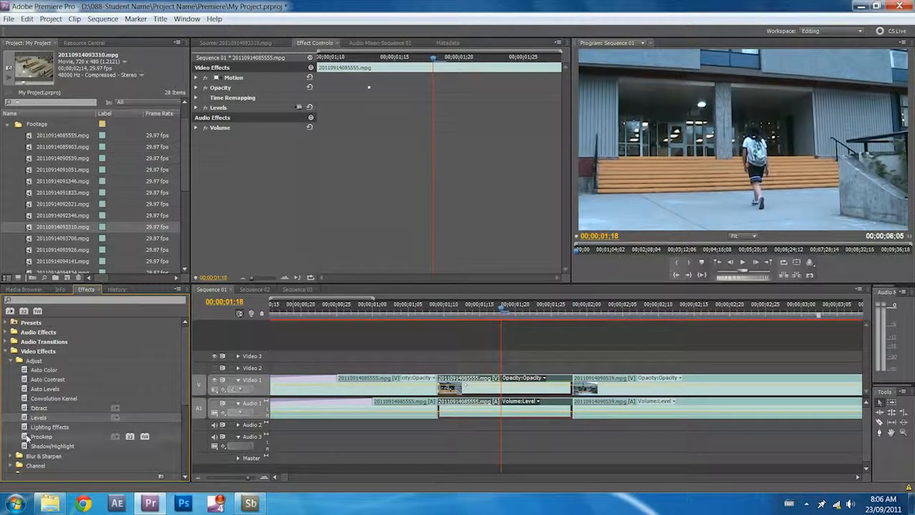
drag(41, 436, 497, 392)
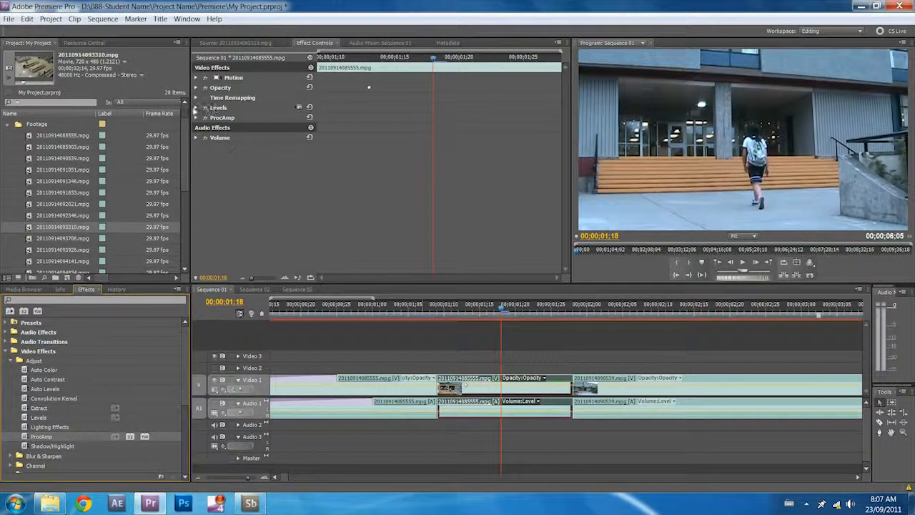
- Delete the clip's Levels effect after reviewing its parameters, and reapply it so that it sits above ProcAmp
click(197, 107)
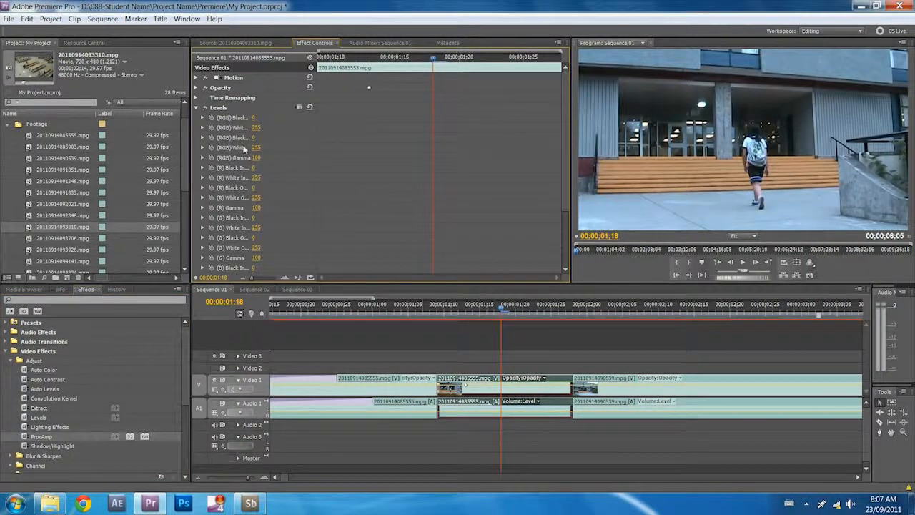
scroll(243, 148, down, 3)
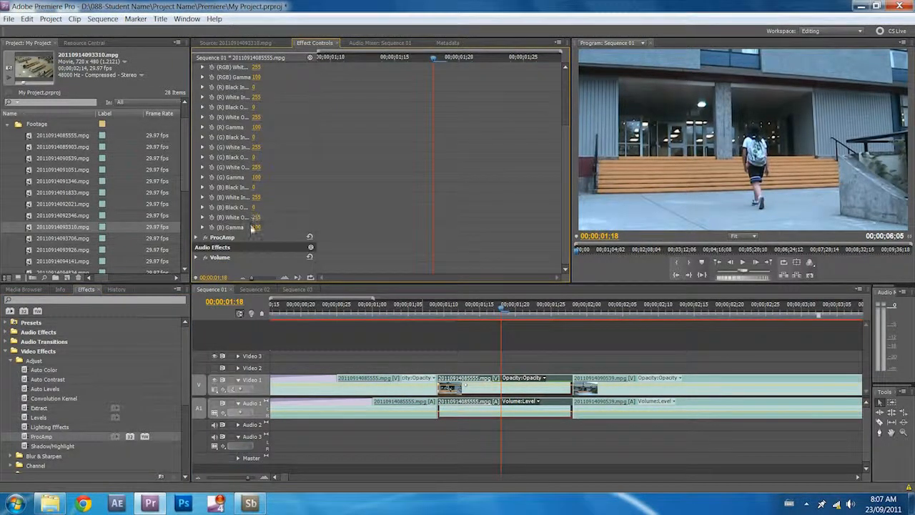
scroll(250, 227, up, 3)
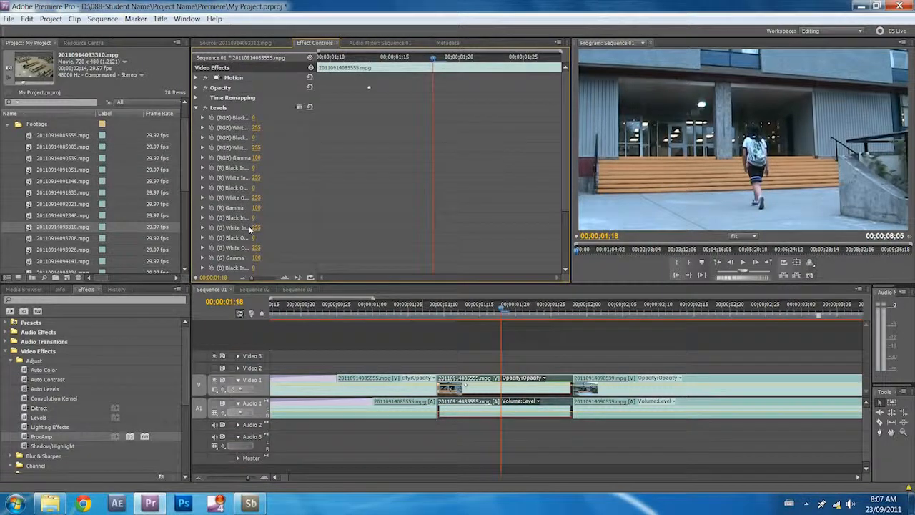
click(197, 108)
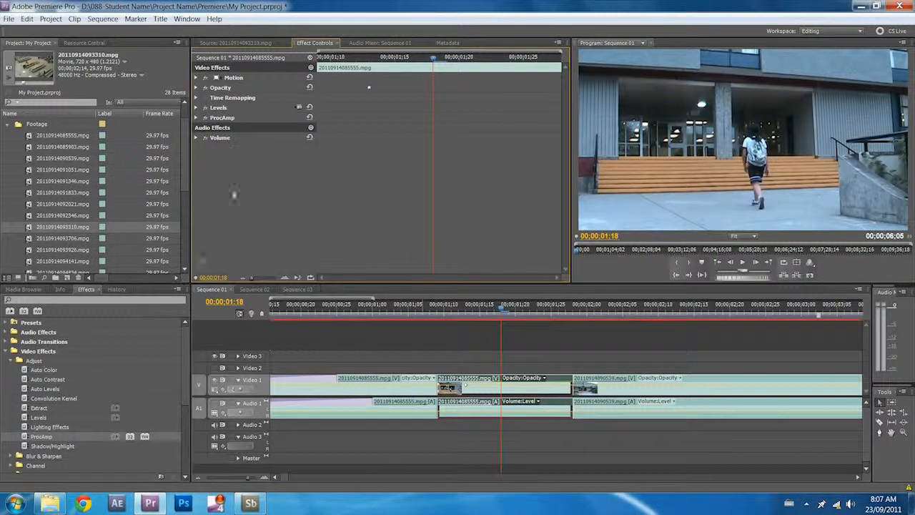
click(220, 108)
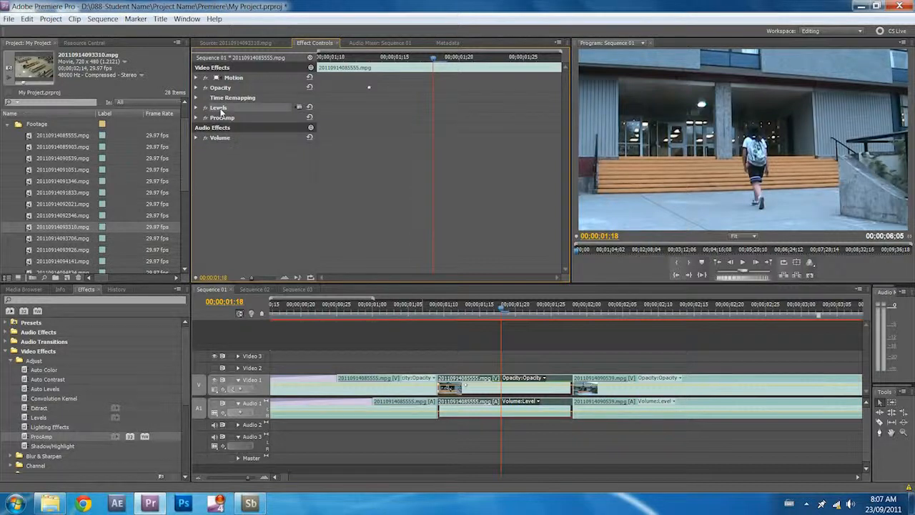
key(Delete)
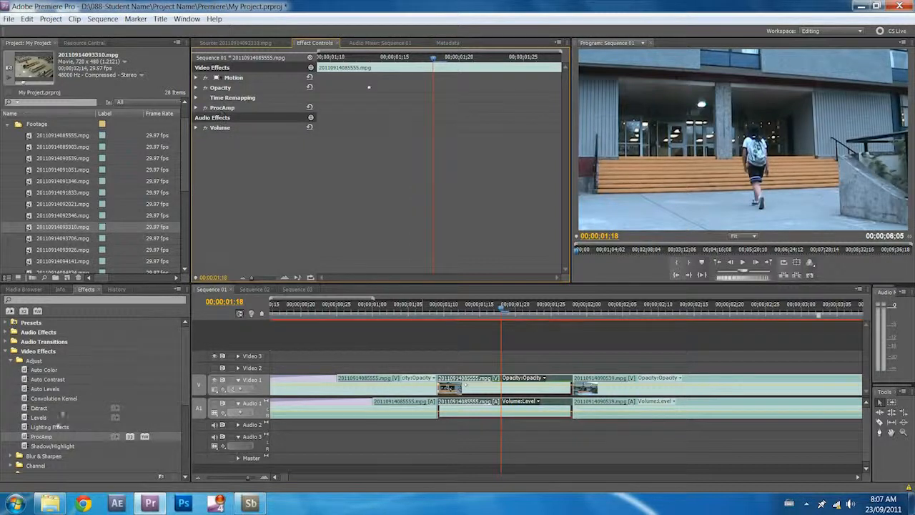
drag(30, 417, 472, 383)
drag(223, 119, 220, 106)
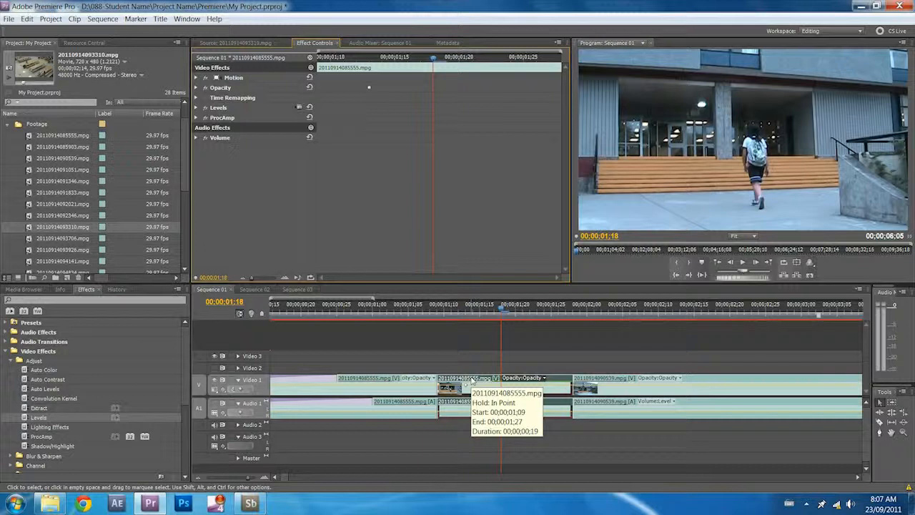
- Set the Levels effect's RGB input black level to 22 and white level to 230, comparing the image with the effect off and on
click(298, 109)
drag(511, 116, 461, 85)
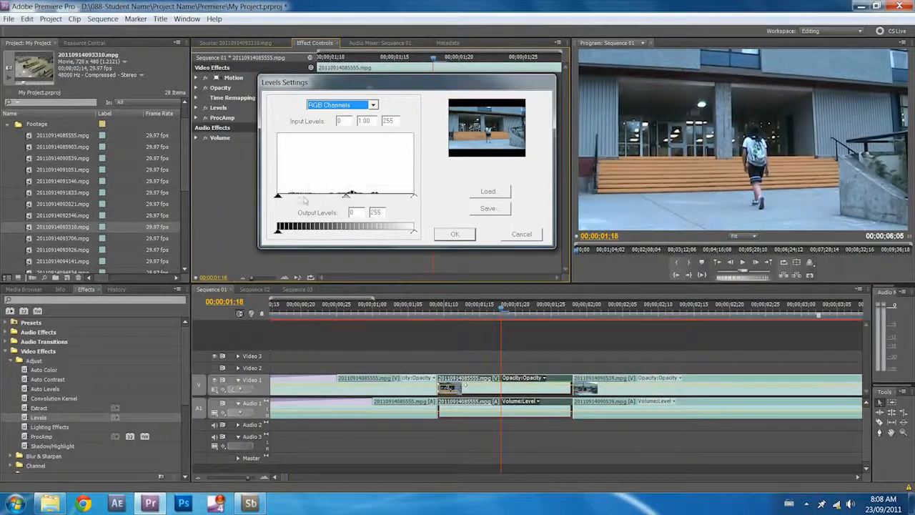
drag(280, 198, 290, 205)
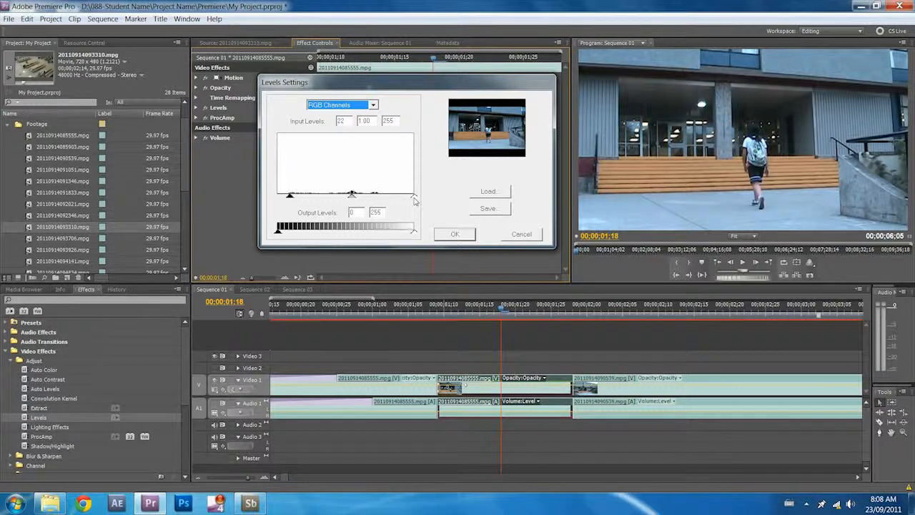
drag(413, 201, 377, 209)
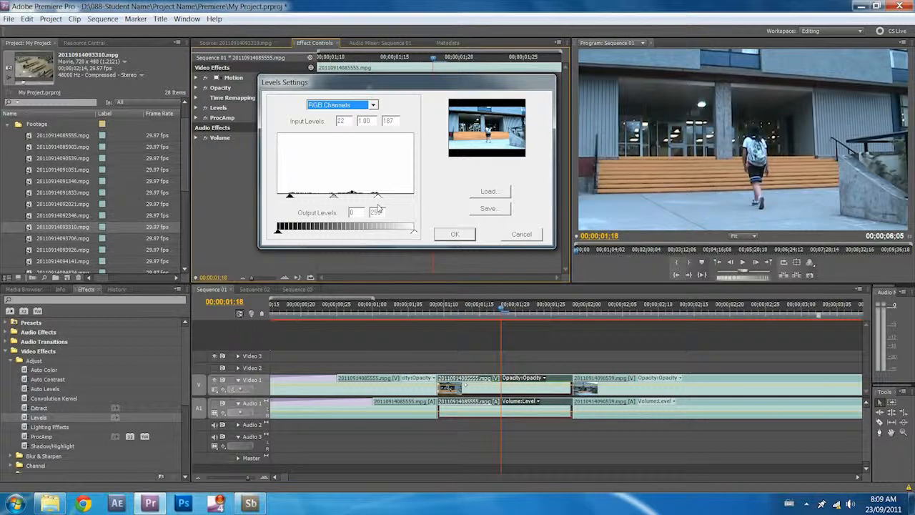
drag(377, 209, 402, 217)
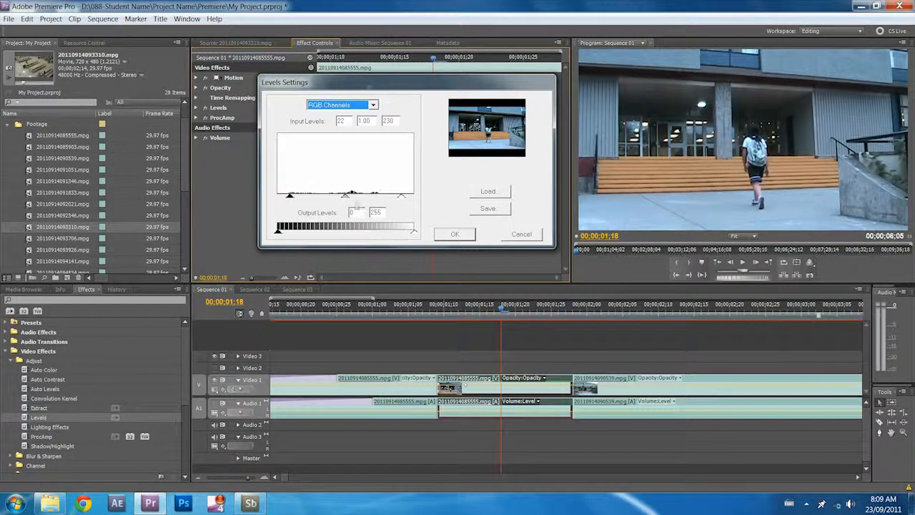
click(450, 235)
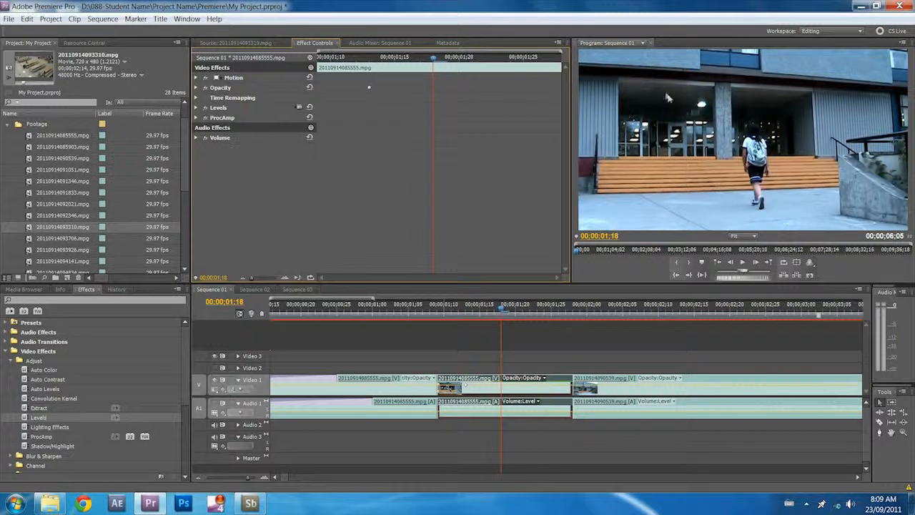
click(205, 107)
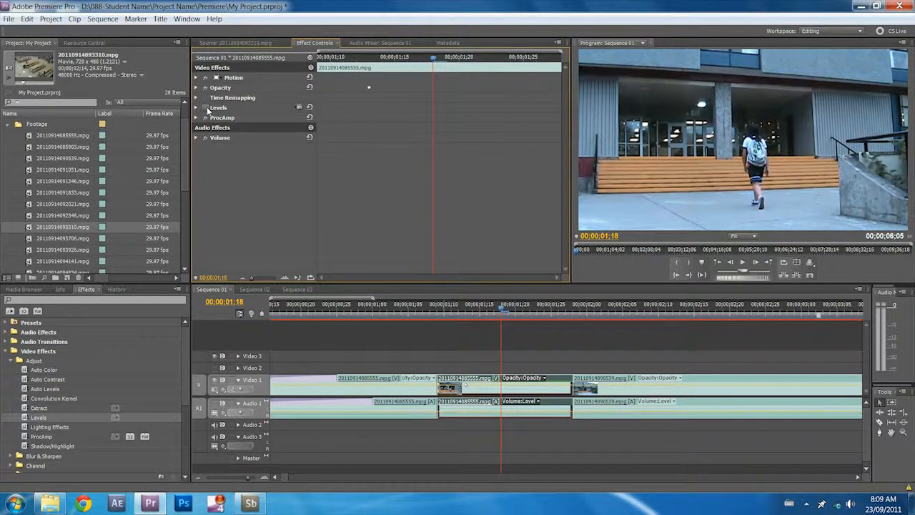
click(207, 108)
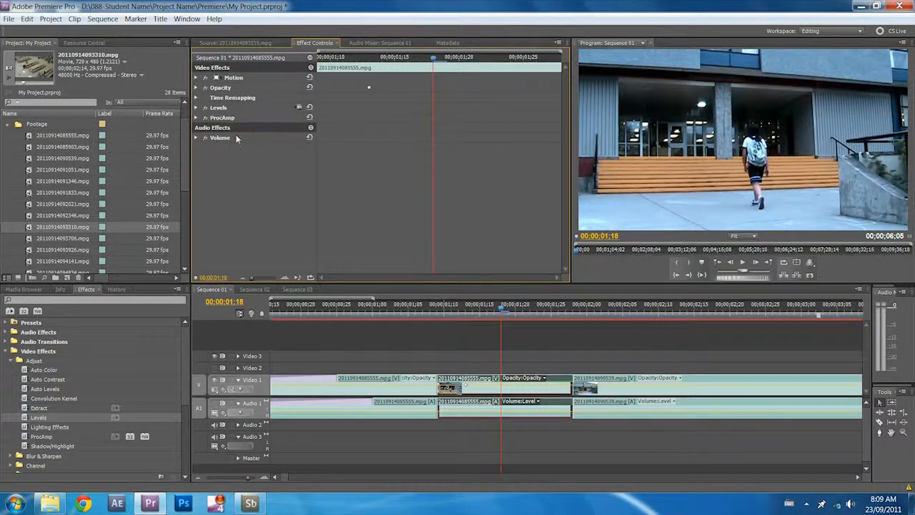
- Try a stronger Saturation in the ProcAmp effect, and return it to 100
click(197, 118)
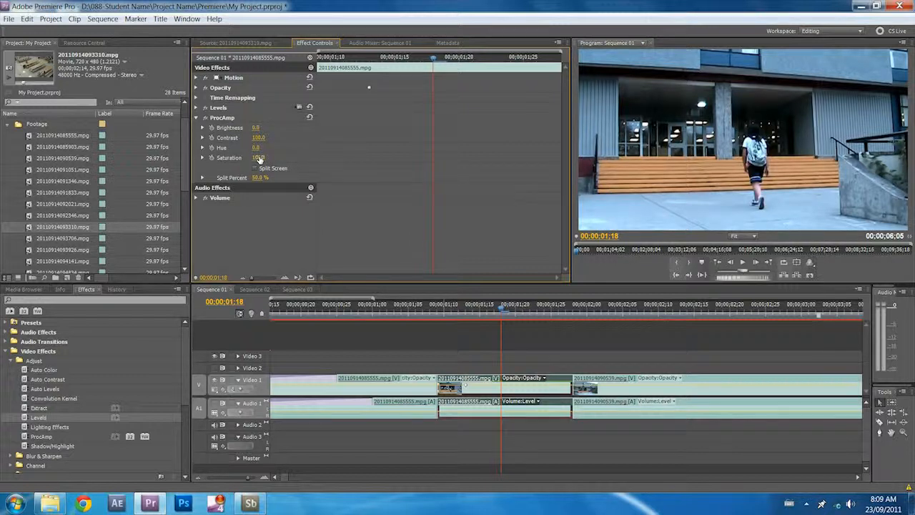
drag(257, 157, 252, 157)
click(256, 157)
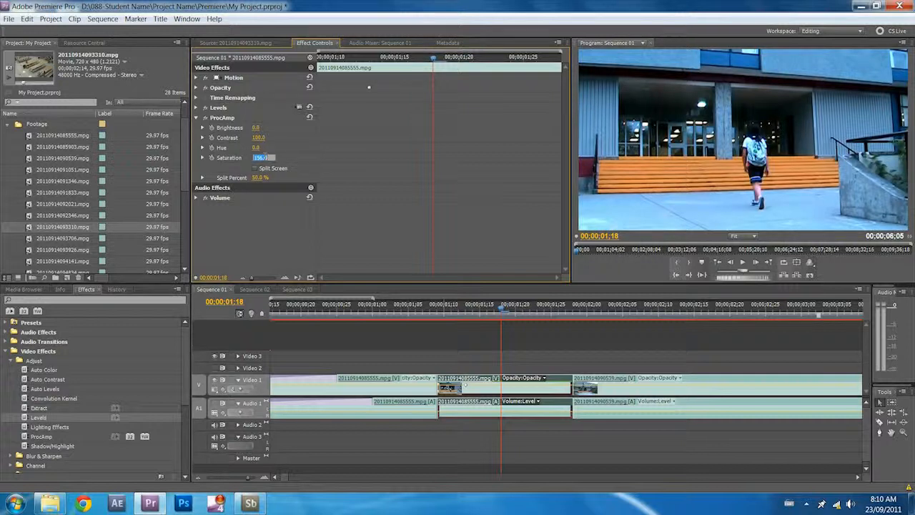
text(100)
key(Return)
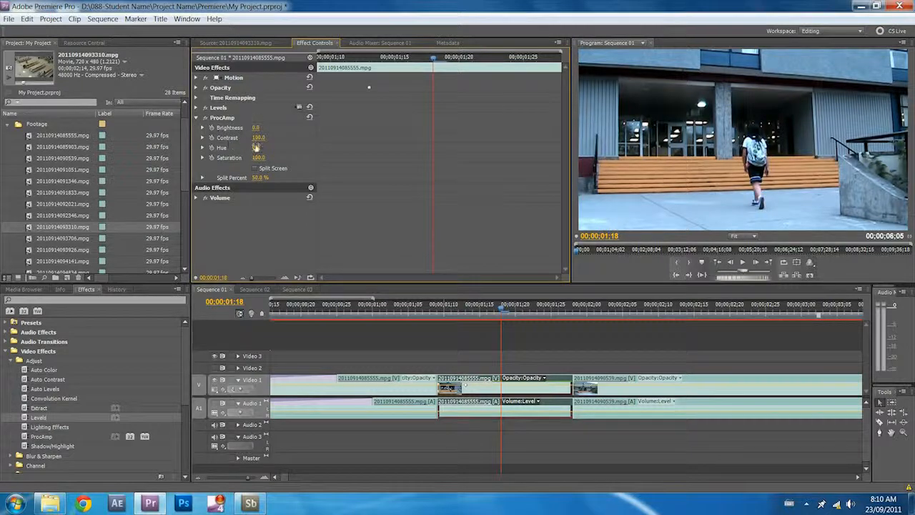
- Raise the clip's Brightness in the ProcAmp effect to lighten the image
mouse_move(256, 127)
mouse_down()
mouse_move(298, 127)
mouse_move(259, 127)
mouse_move(299, 127)
mouse_move(264, 128)
mouse_move(273, 128)
mouse_up()
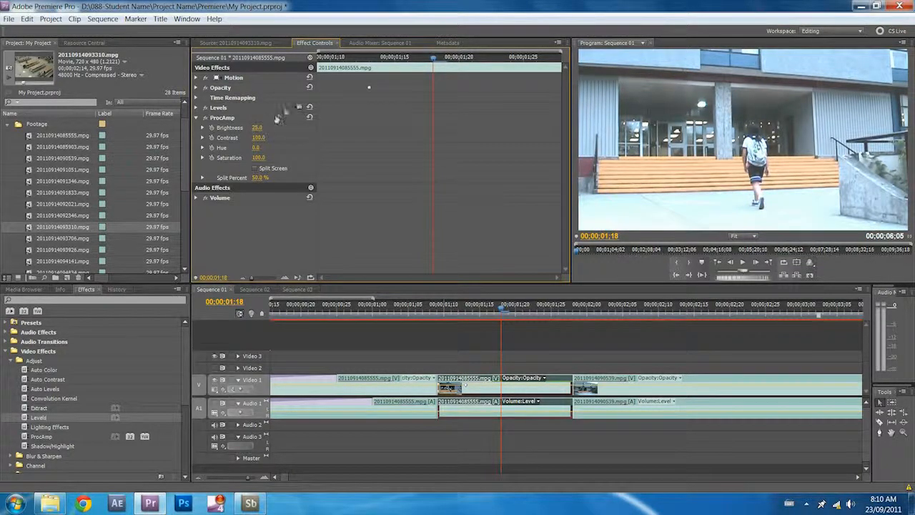
- Check the Levels settings without changing them, and undo the brightness increase in the ProcAmp effect
click(299, 107)
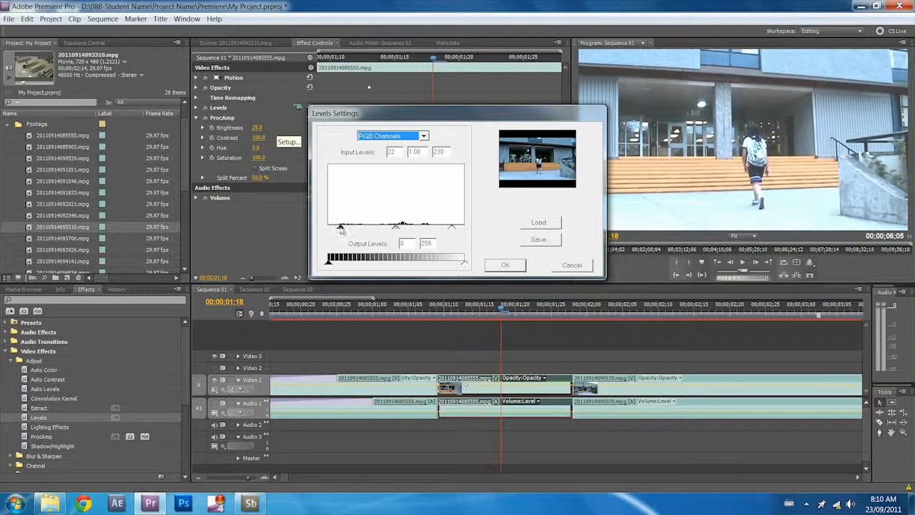
click(505, 265)
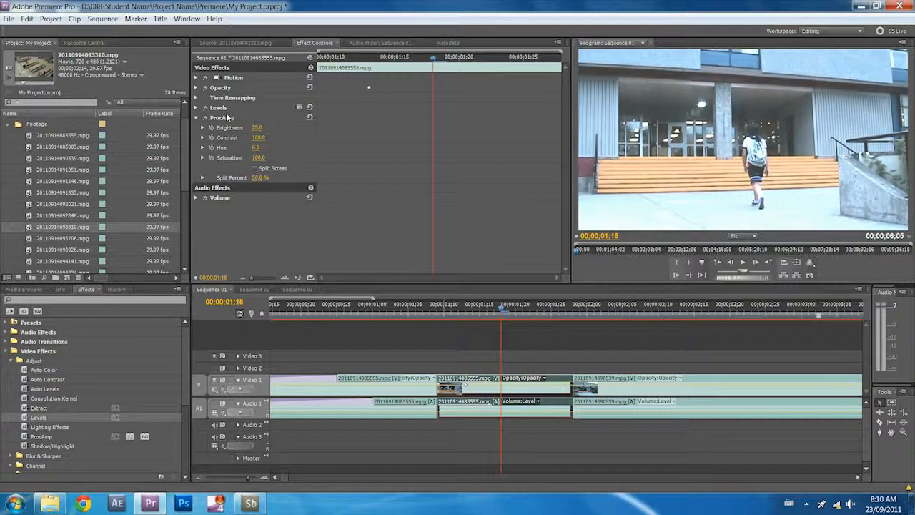
key(ctrl+z)
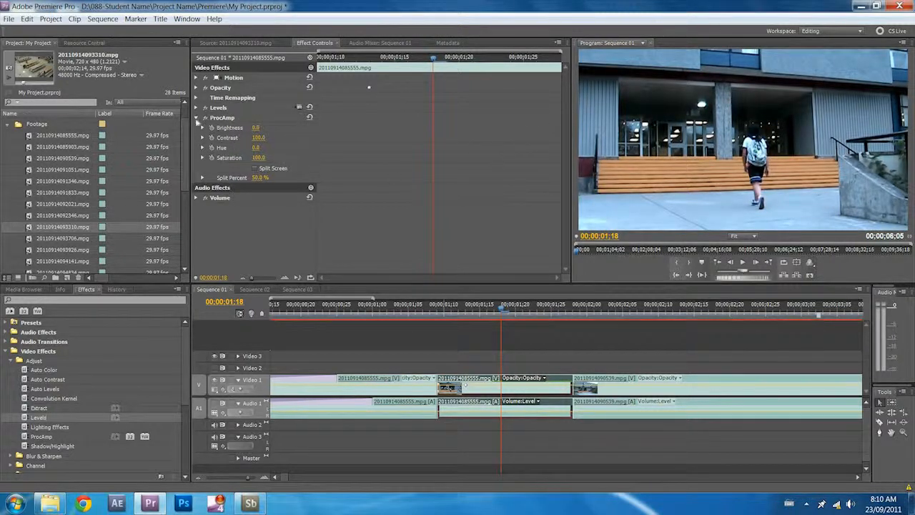
click(197, 119)
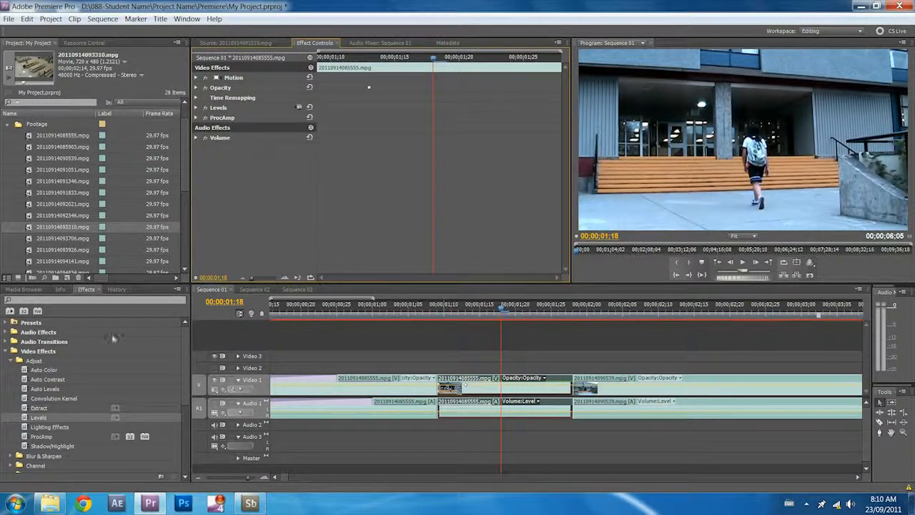
- Find Fast Color Corrector among the Color Correction video effects and apply it to the selected clip
click(12, 361)
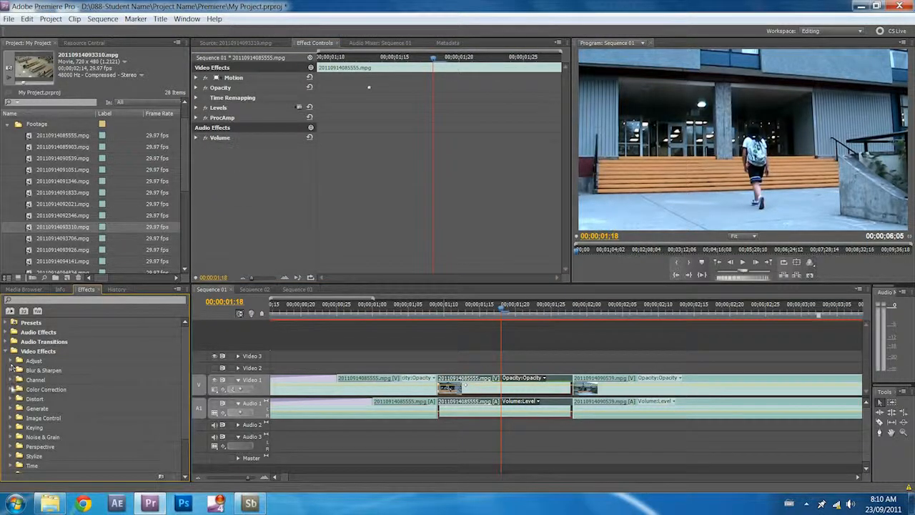
click(12, 389)
scroll(46, 393, down, 1)
scroll(46, 398, down, 2)
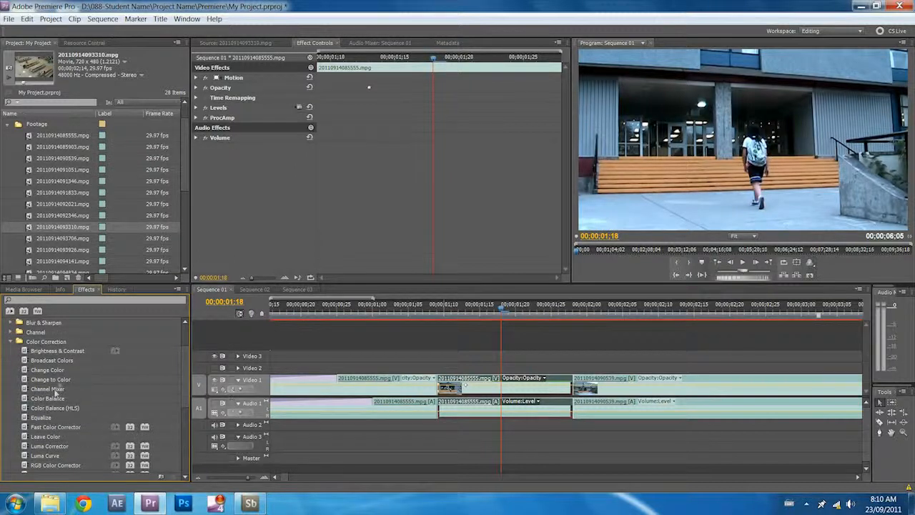
click(25, 427)
drag(25, 427, 470, 394)
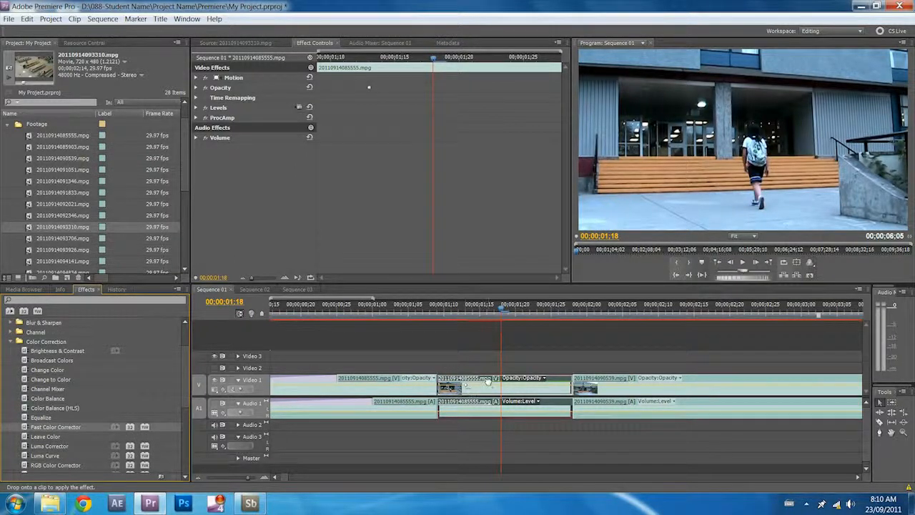
- Show the Fast Color Corrector parameters and try sampling a white balance colour from the building entrance in the image
click(195, 128)
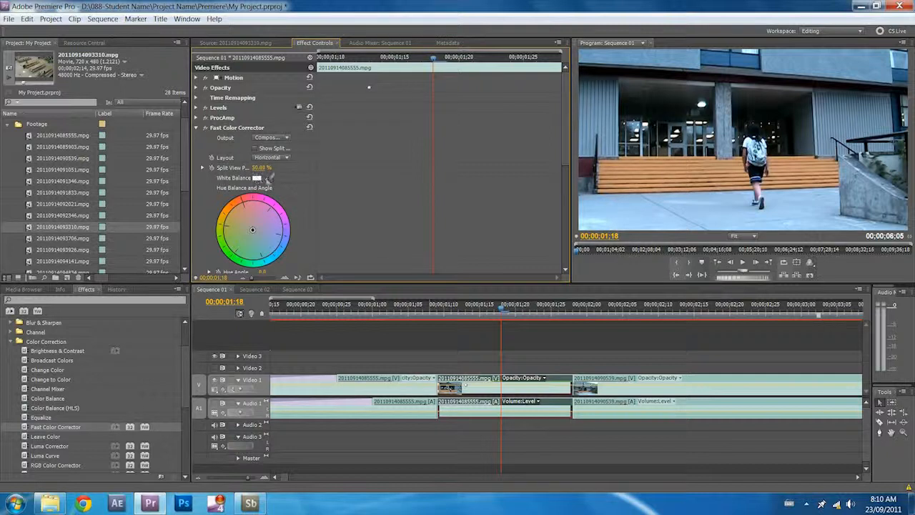
click(267, 178)
click(729, 130)
click(701, 104)
- Shift the Fast Color Corrector's hue balance toward orange with a balance magnitude of about 43, and switch the effect off
drag(257, 221, 241, 227)
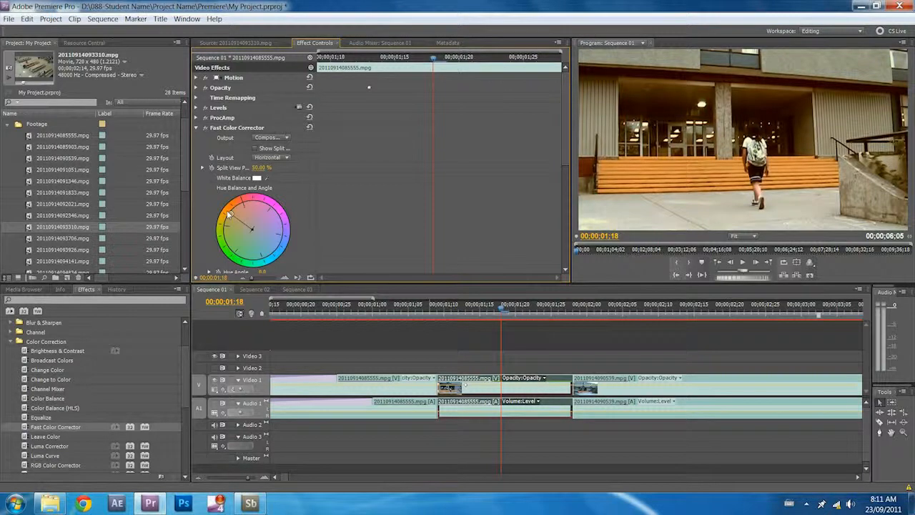
drag(231, 218, 245, 224)
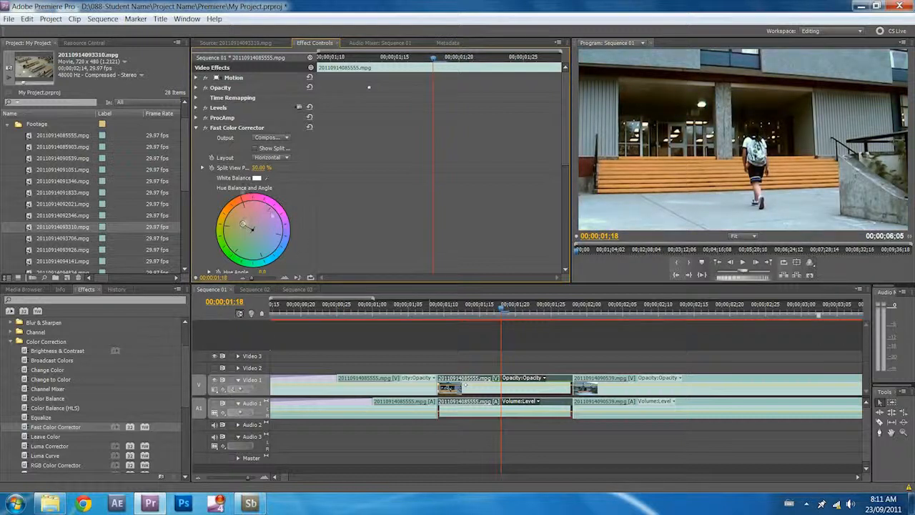
scroll(325, 202, down, 2)
scroll(322, 202, up, 3)
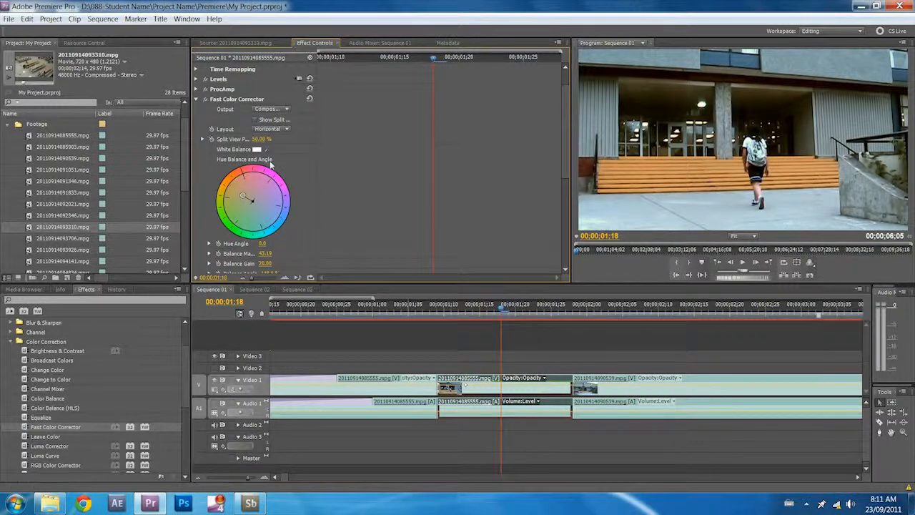
click(196, 100)
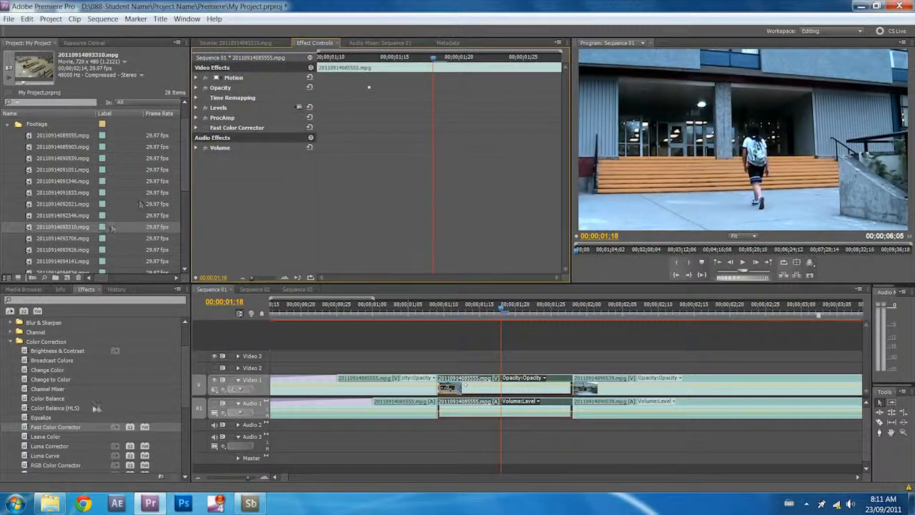
- Apply the RGB Curves effect to the clip and enlarge its curve graphs for editing
scroll(93, 413, down, 2)
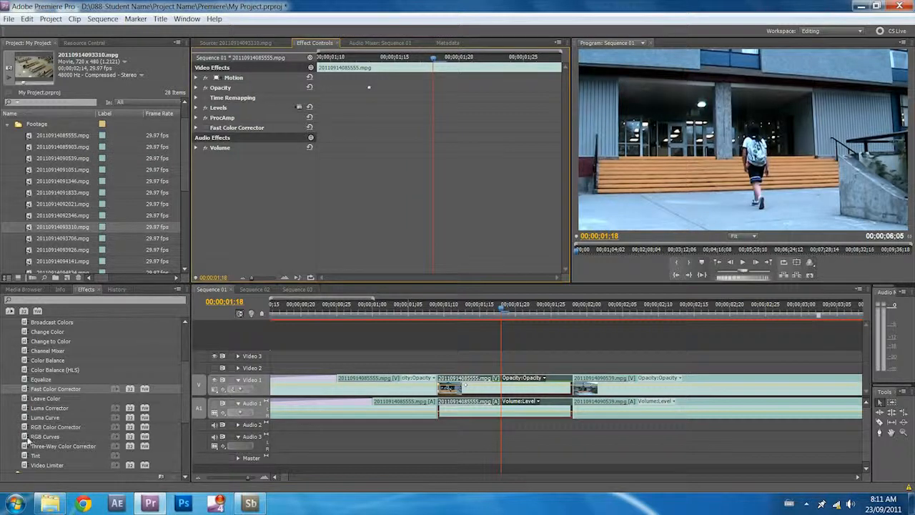
drag(24, 435, 505, 377)
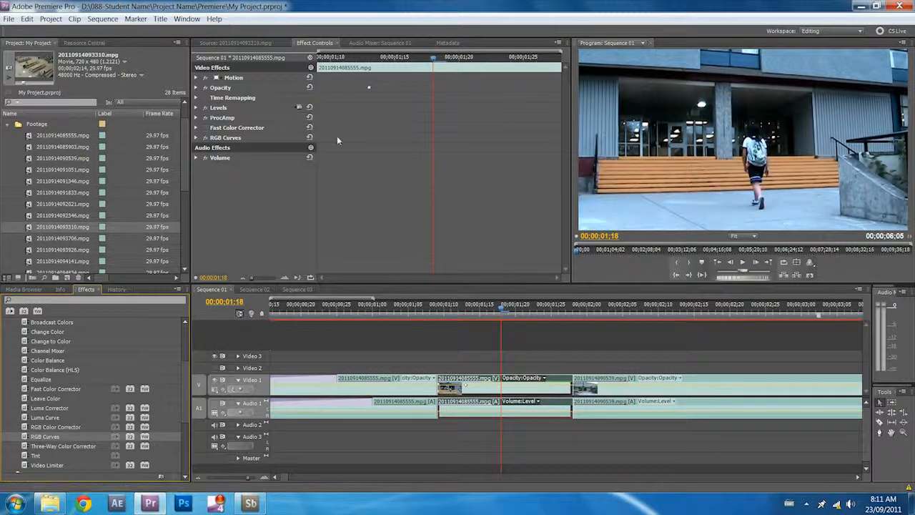
click(196, 138)
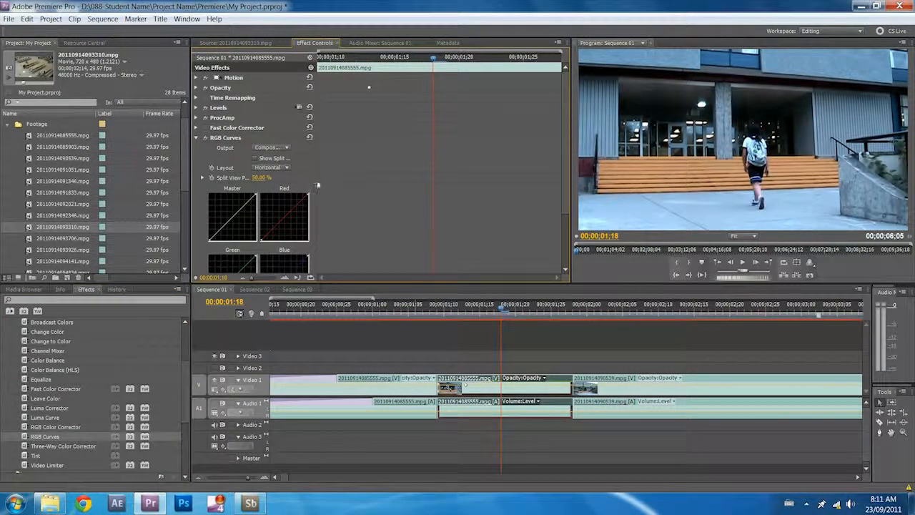
drag(316, 180, 433, 180)
drag(566, 136, 567, 194)
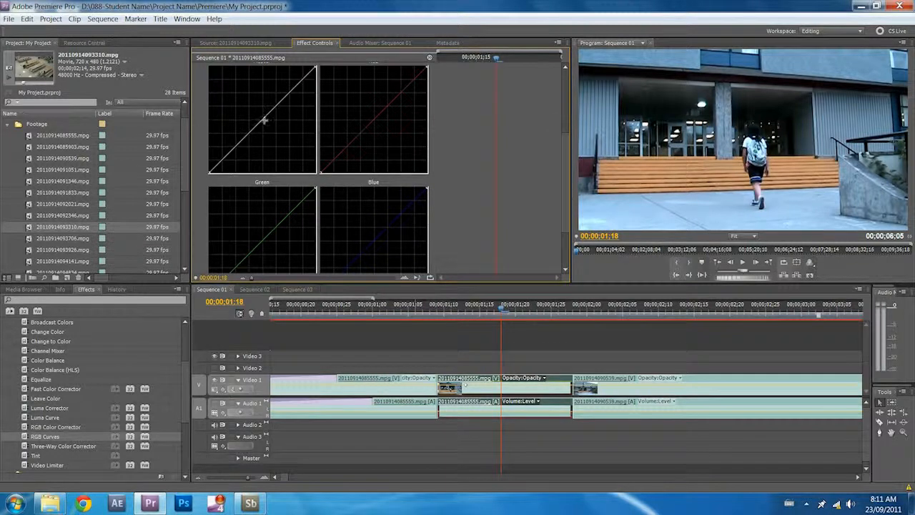
- Try lifting the midpoints of the Master and Red curves, and reset the RGB Curves effect
mouse_move(264, 121)
mouse_down()
mouse_move(272, 128)
mouse_move(239, 92)
mouse_move(257, 119)
mouse_up()
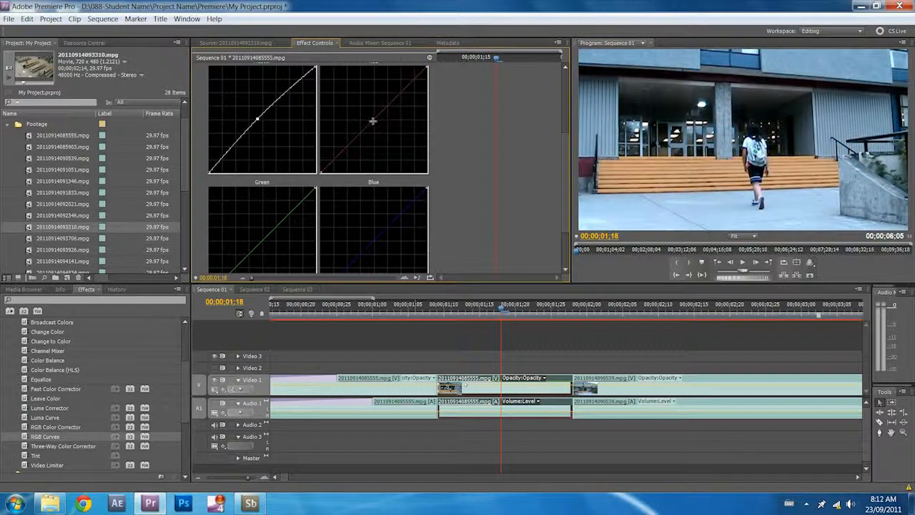
mouse_move(376, 117)
mouse_down()
mouse_move(379, 126)
mouse_move(362, 117)
mouse_up()
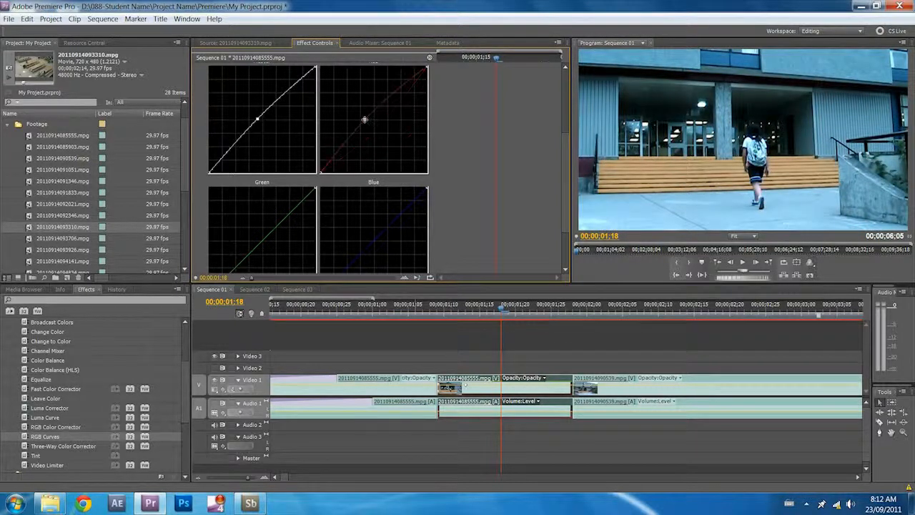
scroll(405, 140, up, 2)
scroll(405, 140, up, 5)
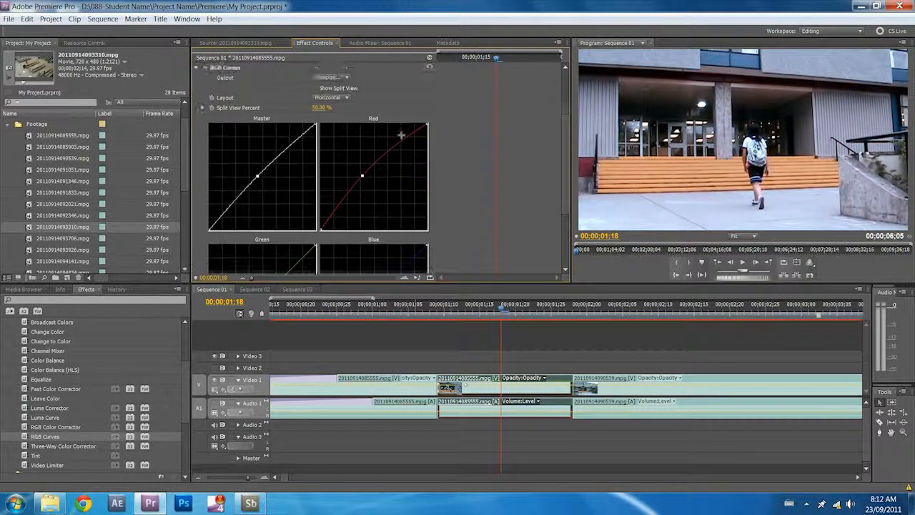
click(428, 138)
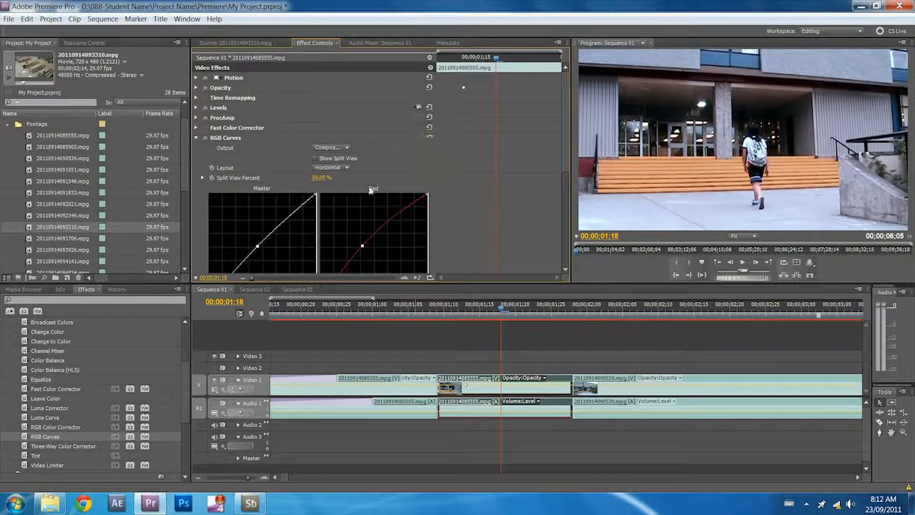
- Shape the Master curve into an S by raising a highlight point and lowering a shadow point
scroll(346, 153, down, 2)
scroll(379, 183, down, 4)
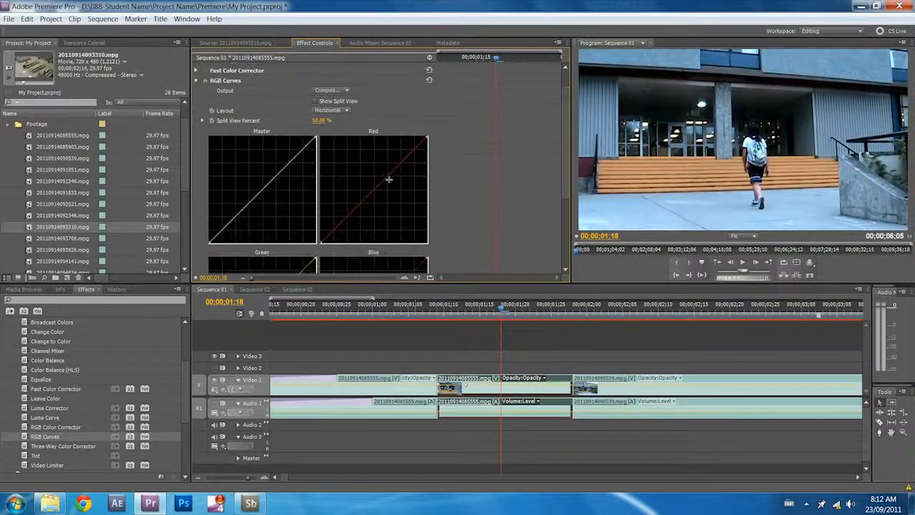
drag(291, 138, 285, 132)
drag(233, 182, 241, 191)
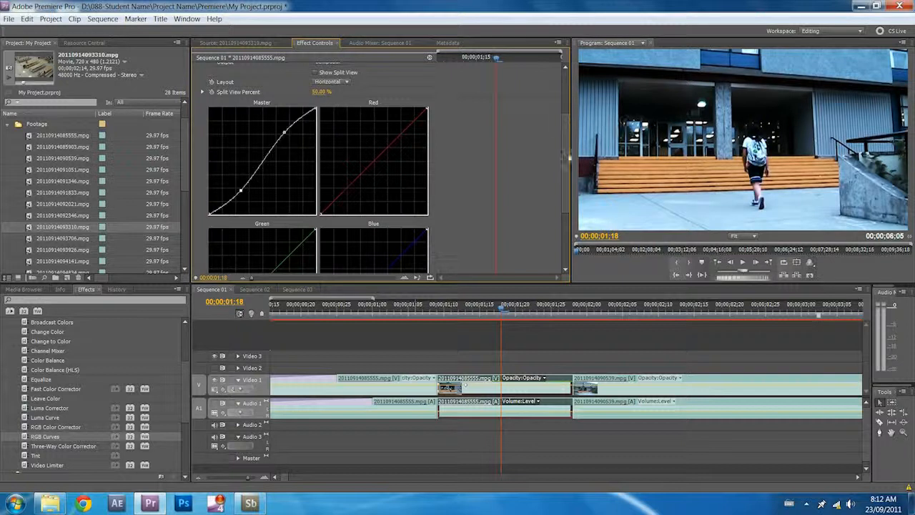
- Compare the image with Levels and RGB Curves switched off, leaving RGB Curves off and Levels on
scroll(566, 156, up, 3)
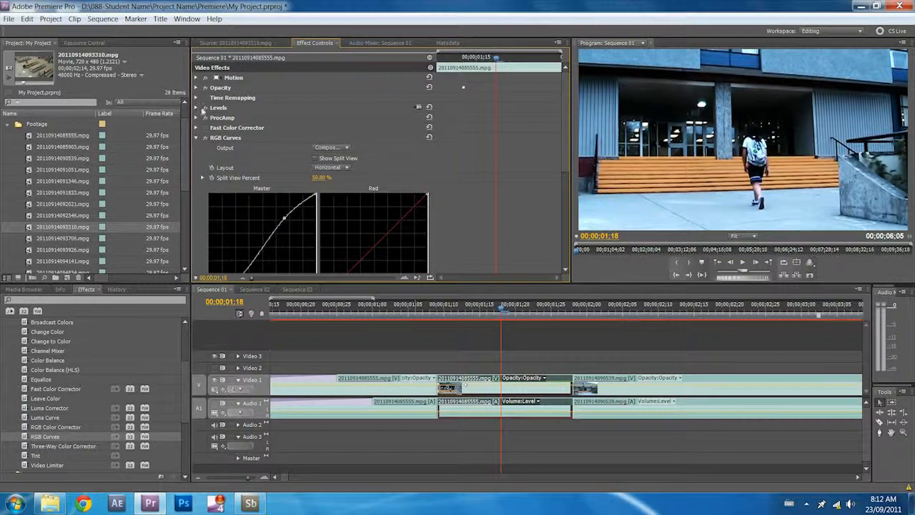
click(206, 109)
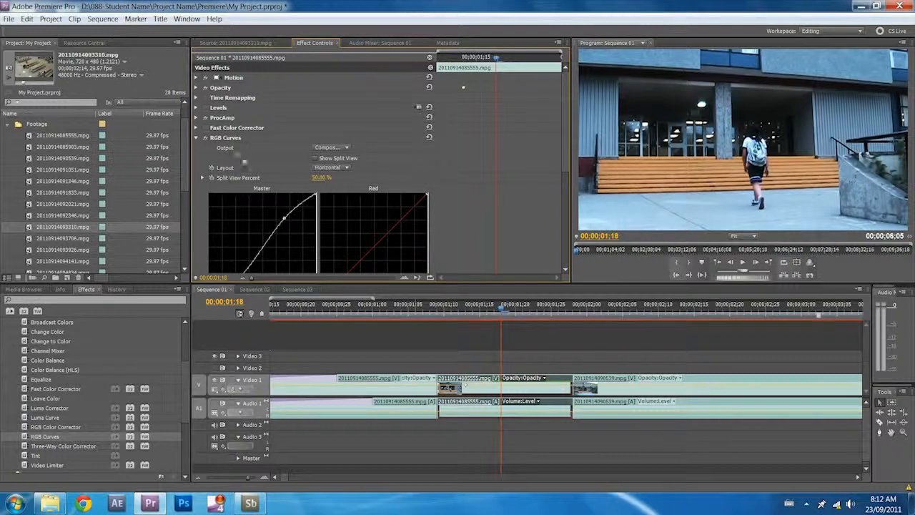
drag(567, 100, 576, 205)
scroll(213, 164, up, 5)
click(205, 138)
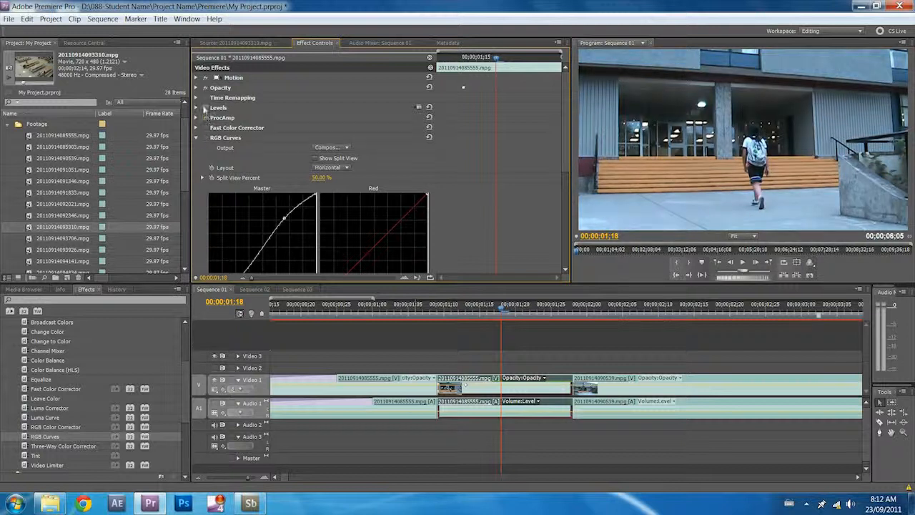
click(205, 107)
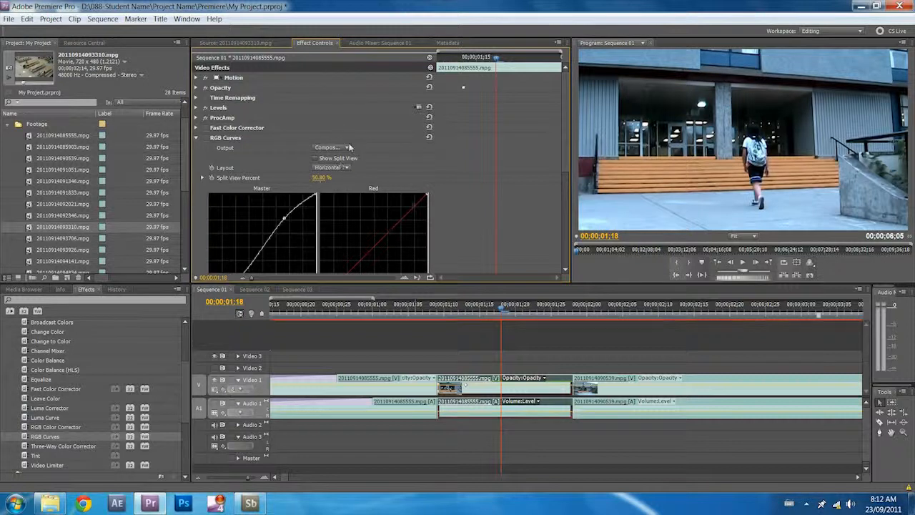
- Copy the Levels effect from the corrected clip and paste it onto the following clip, 20110914090539.mpg
click(221, 111)
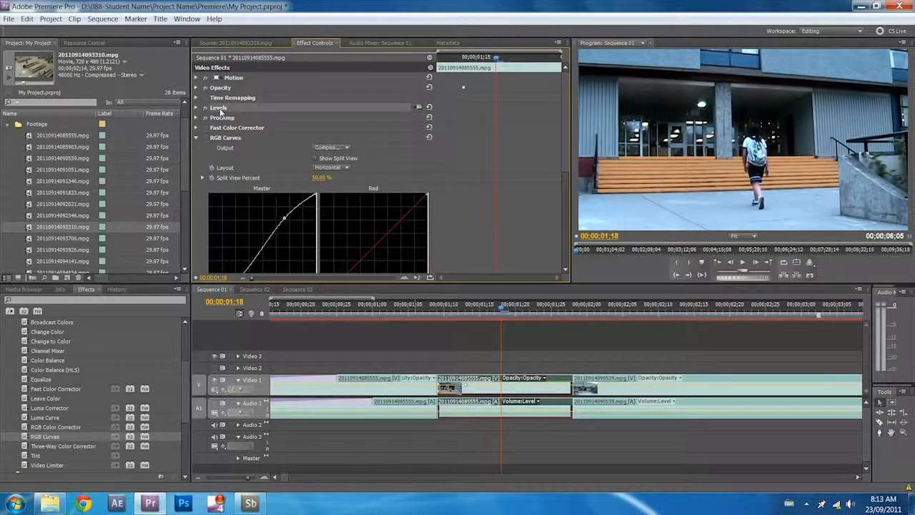
right_click(221, 111)
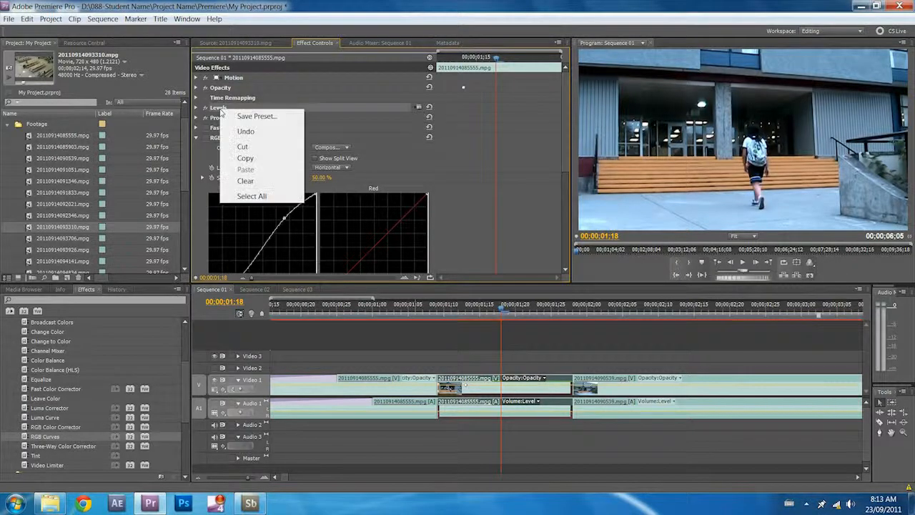
click(249, 162)
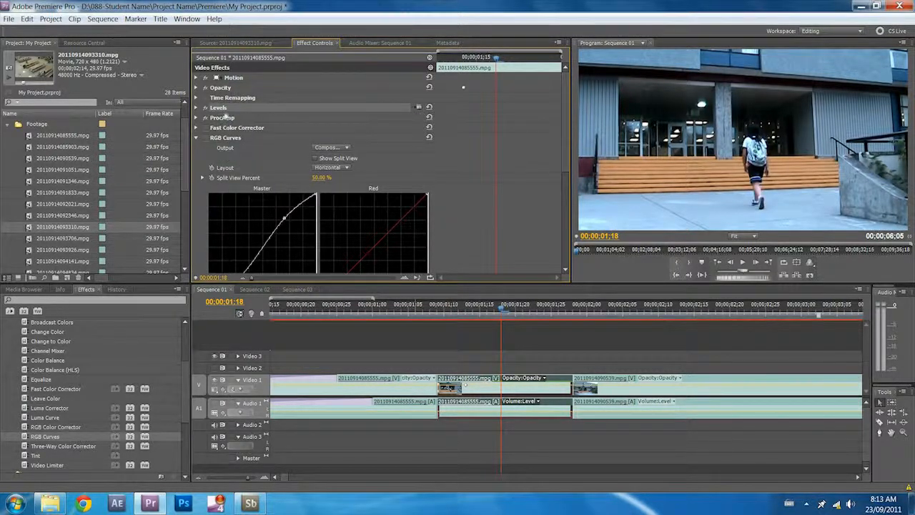
click(647, 386)
right_click(647, 386)
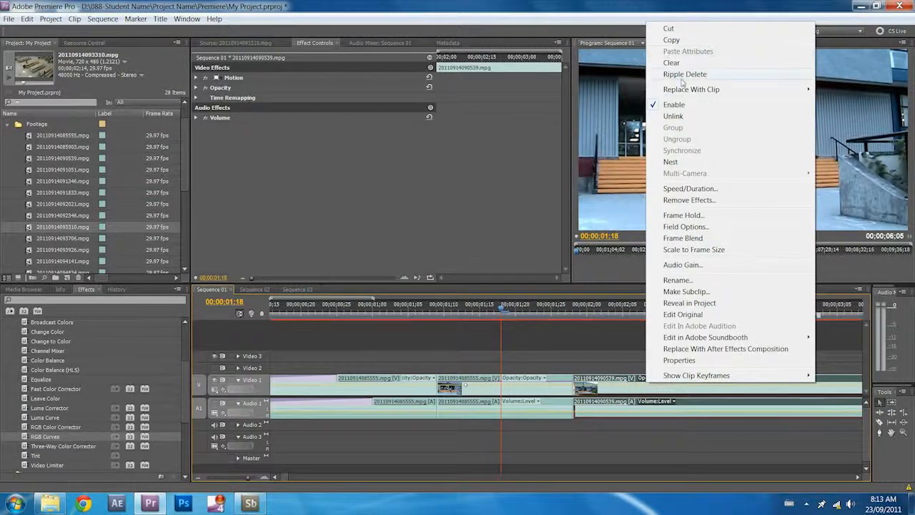
click(693, 250)
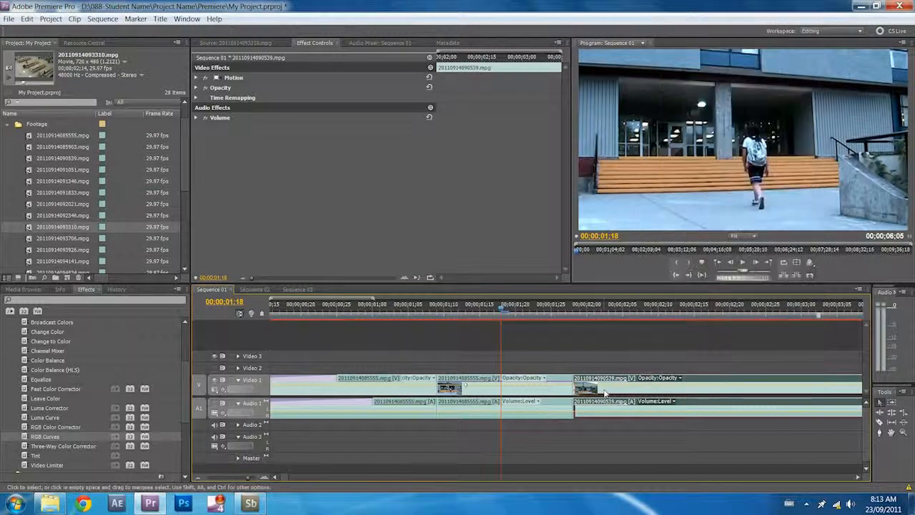
click(29, 20)
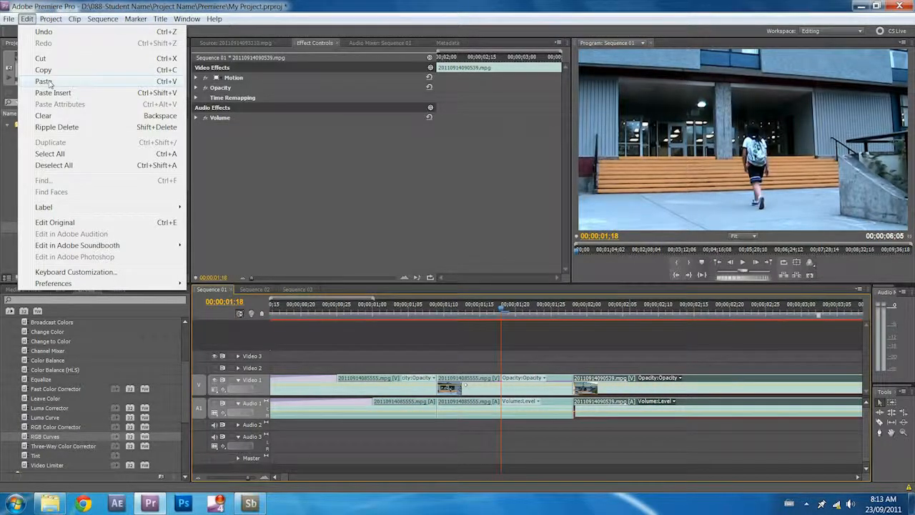
click(43, 80)
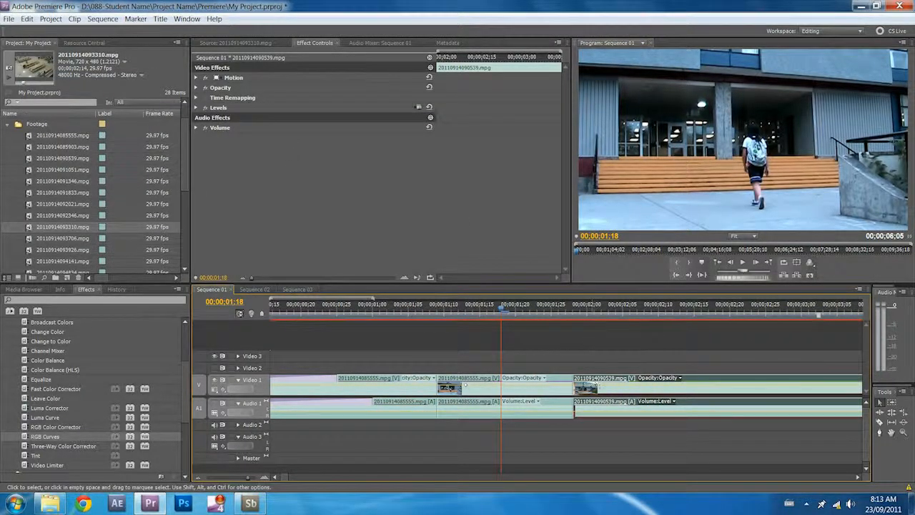
- Move the playhead to 00;00;02;05 over the second clip and switch its Levels effect off to compare the image
click(623, 307)
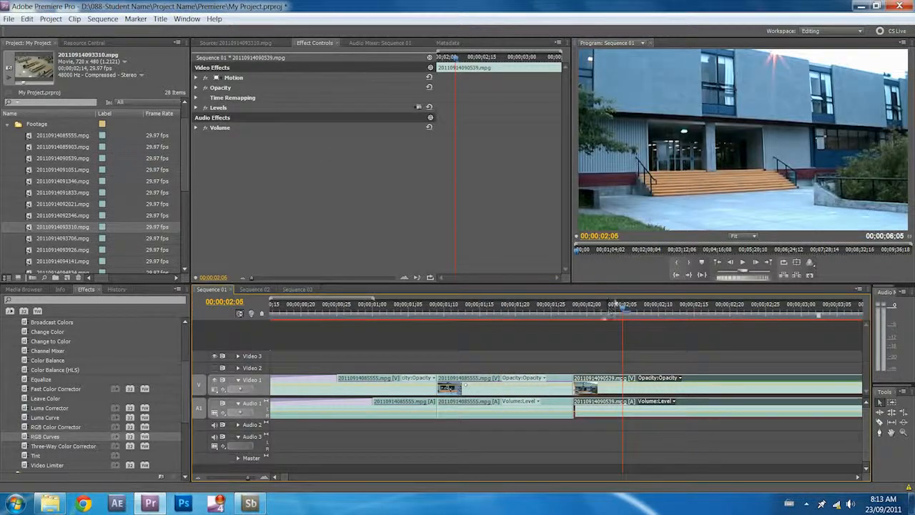
click(206, 106)
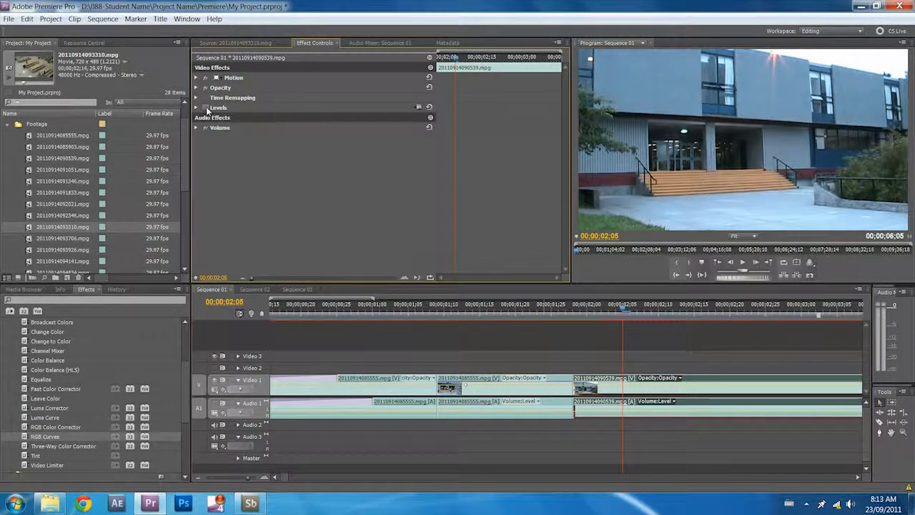
- Switch the second clip's Levels effect back on and fine-tune its black input level in the Levels settings
click(206, 107)
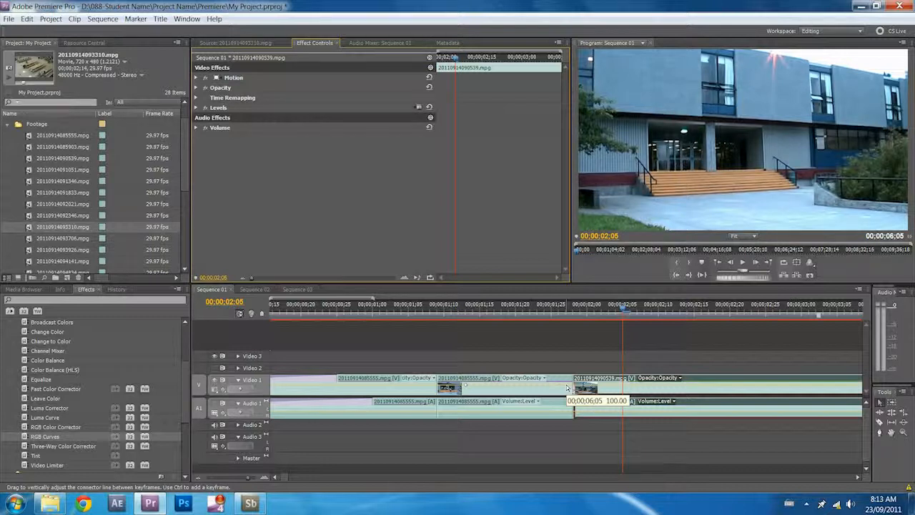
click(419, 106)
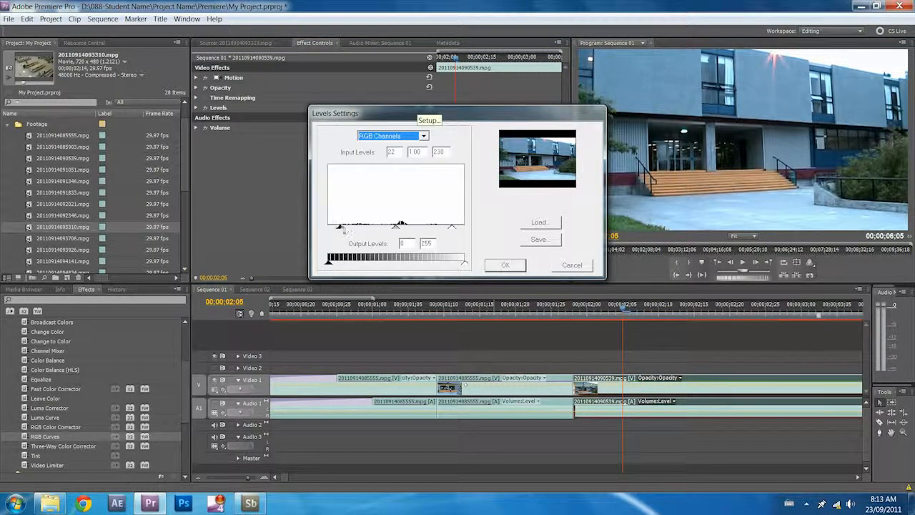
drag(342, 228, 345, 231)
click(505, 264)
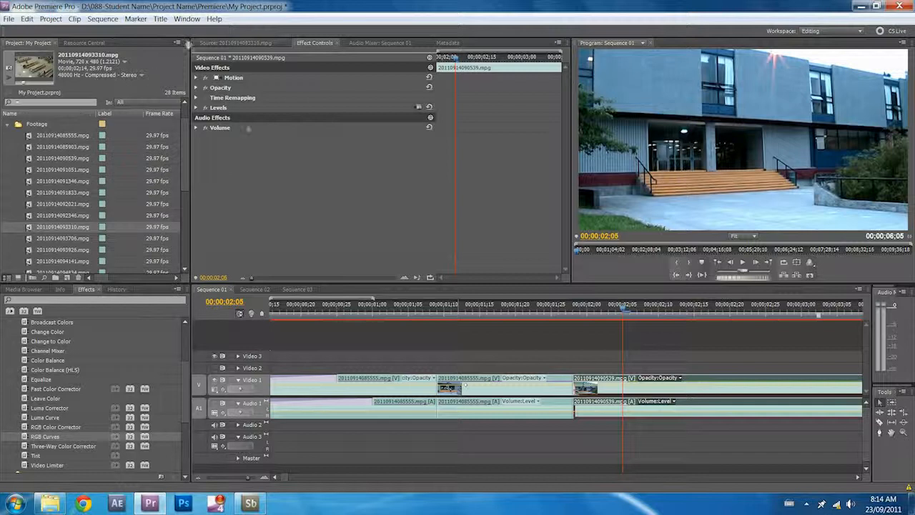
- Close the Effect Controls and Audio Mixer panels, and reset the Editing workspace to its original layout
click(337, 43)
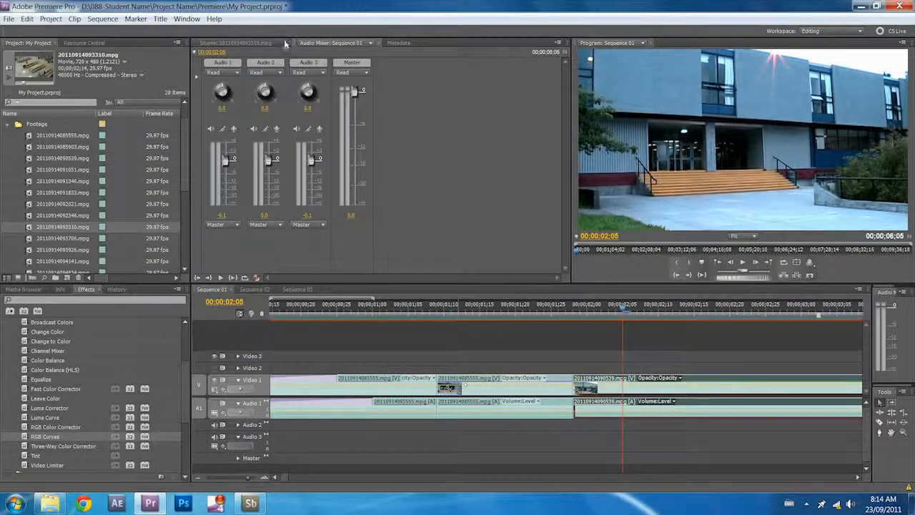
click(378, 43)
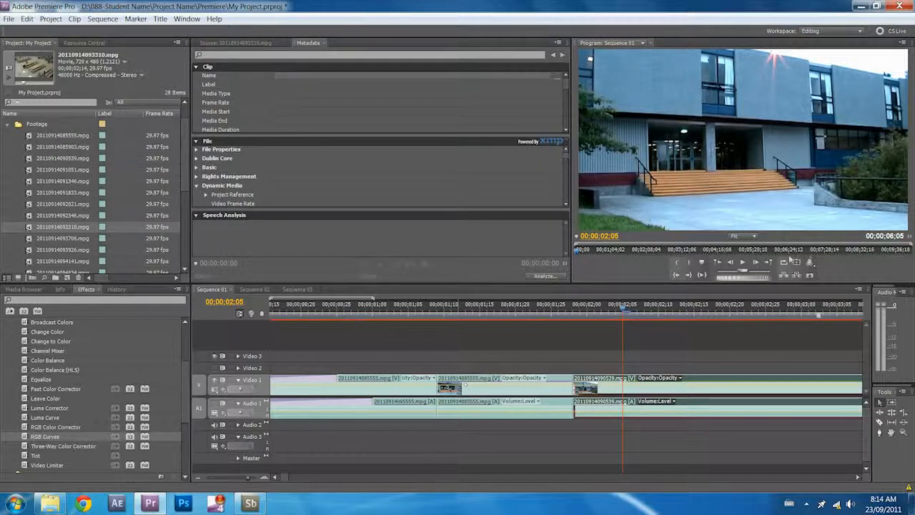
click(183, 20)
mouse_move(211, 32)
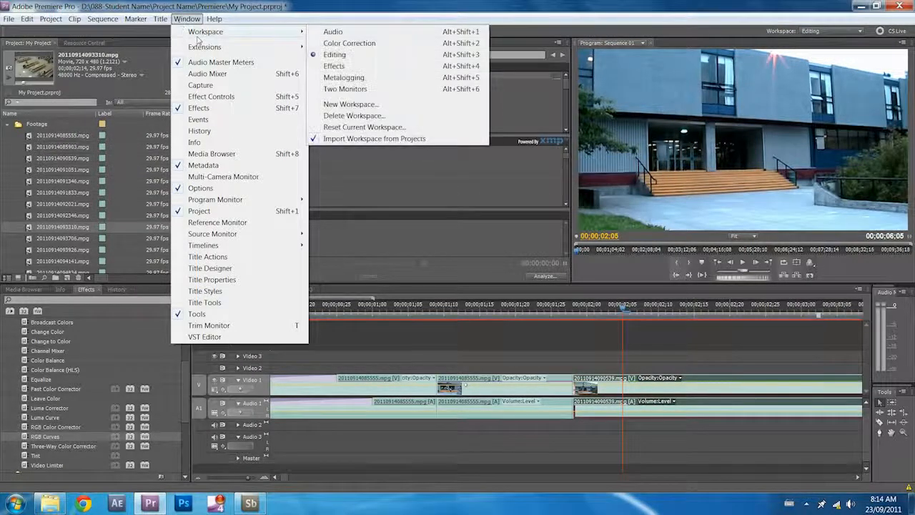
click(366, 127)
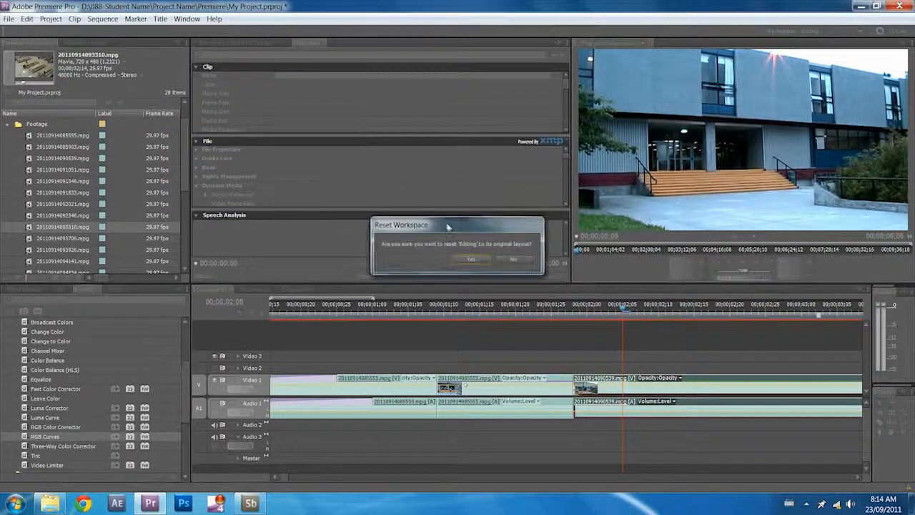
click(465, 262)
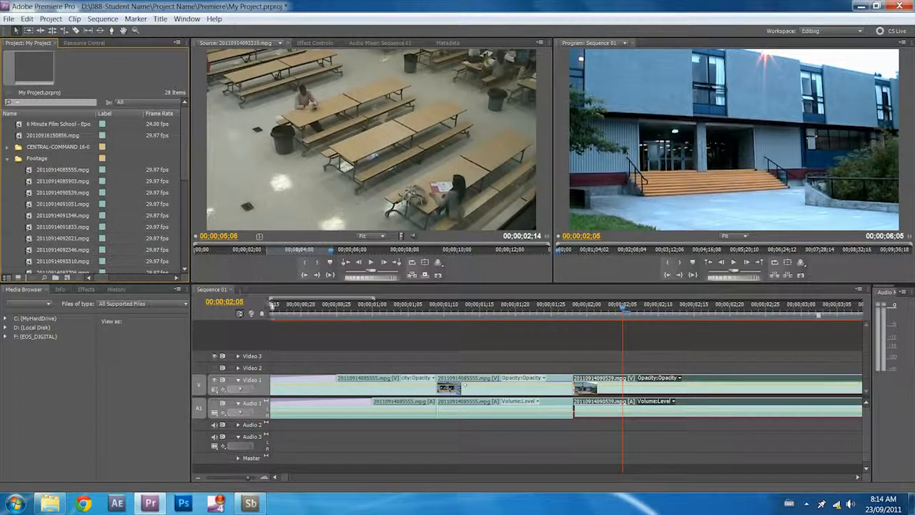
- Close the Sequence 01 timeline and reopen it from the project's item list, twice
click(231, 289)
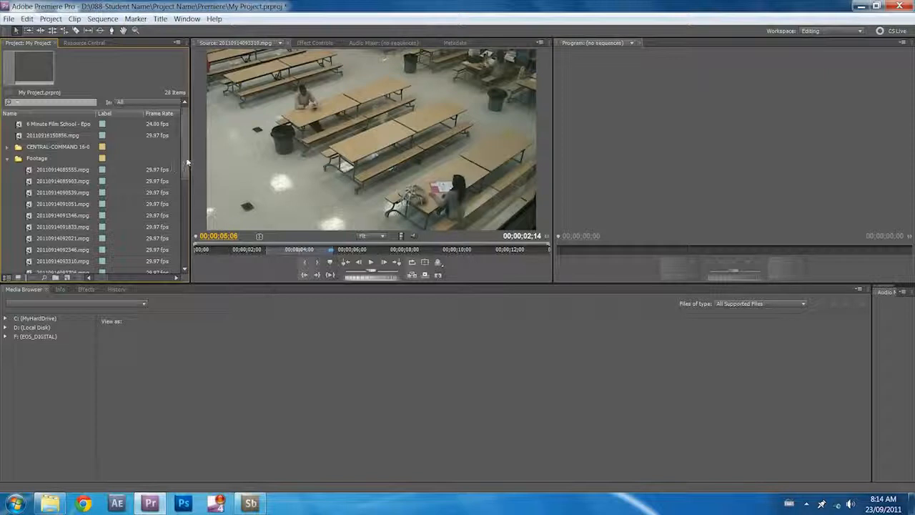
scroll(186, 164, down, 5)
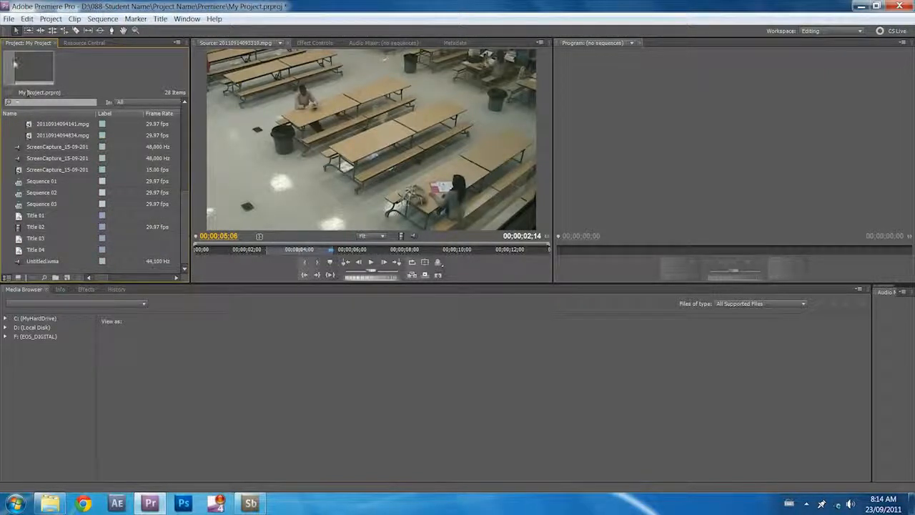
click(20, 183)
double_click(20, 183)
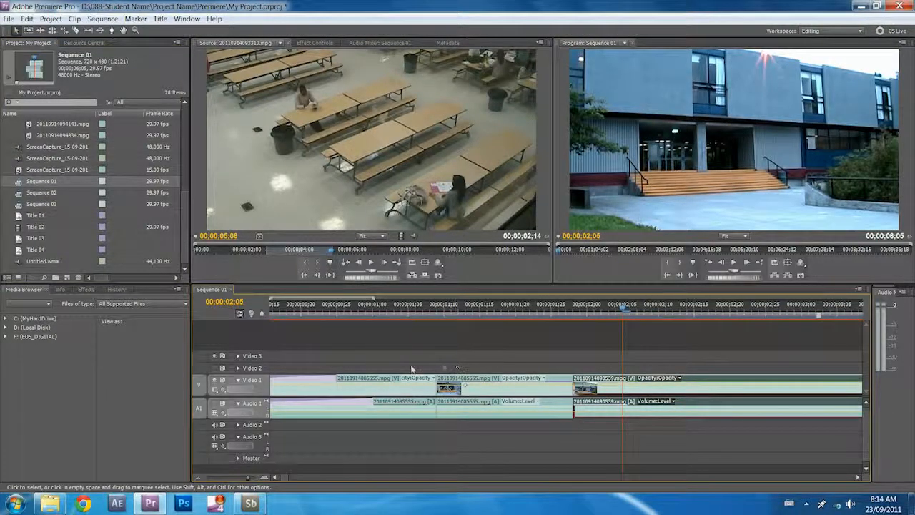
click(229, 289)
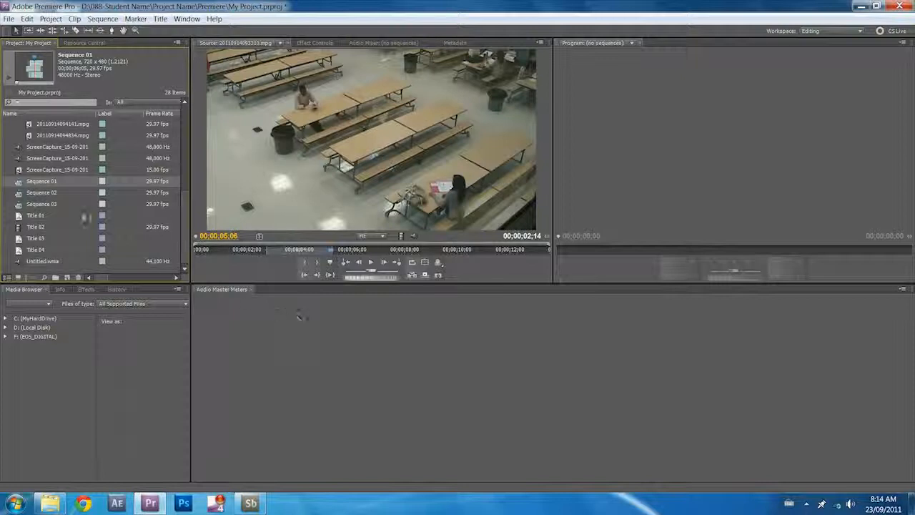
double_click(21, 185)
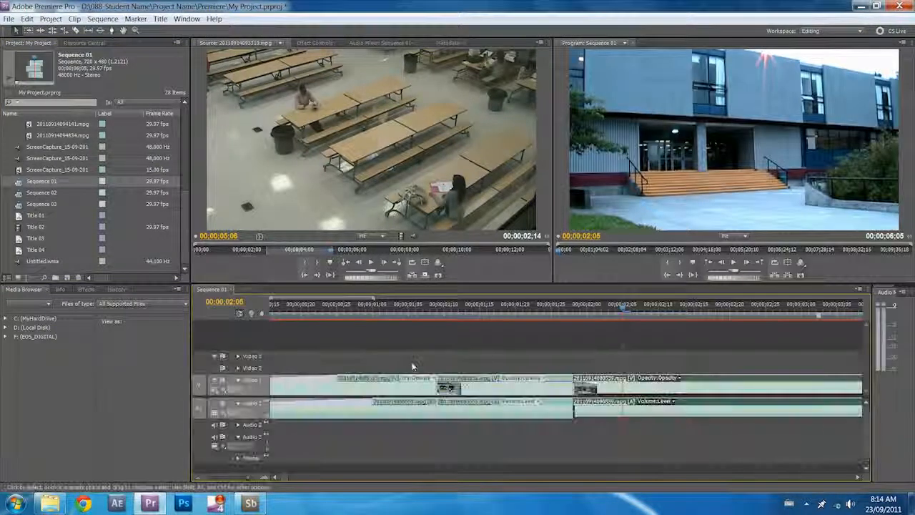